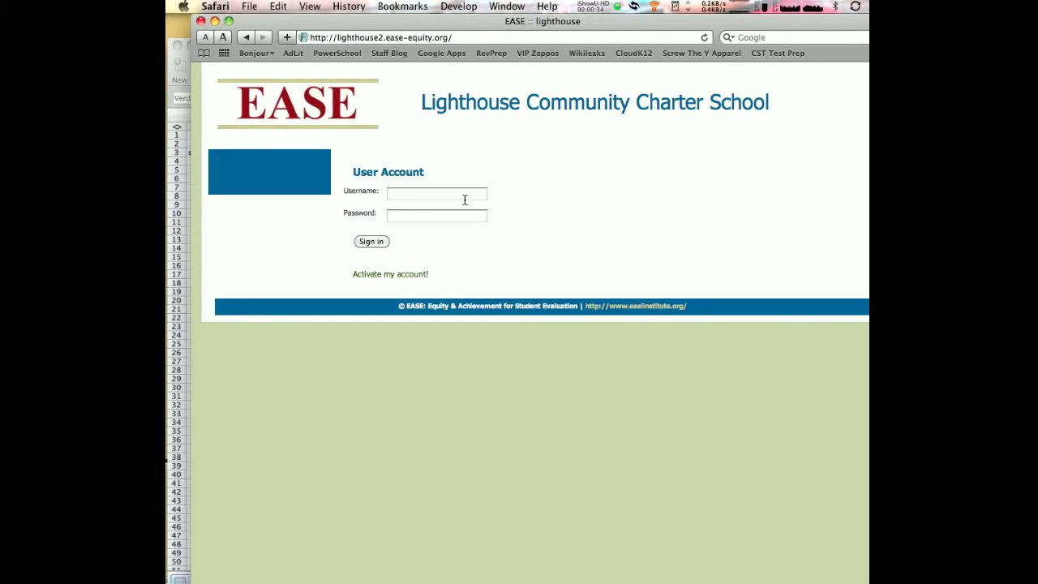
Sign in to the EASE site with the teacher's username and the account password
left_click(465, 199)
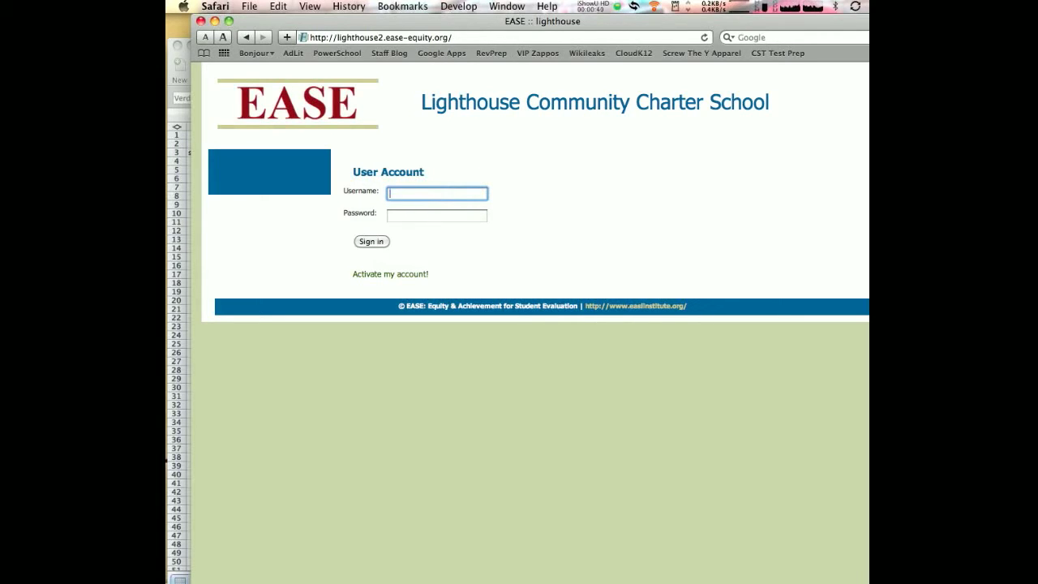
key("Tab")
type("••••••")
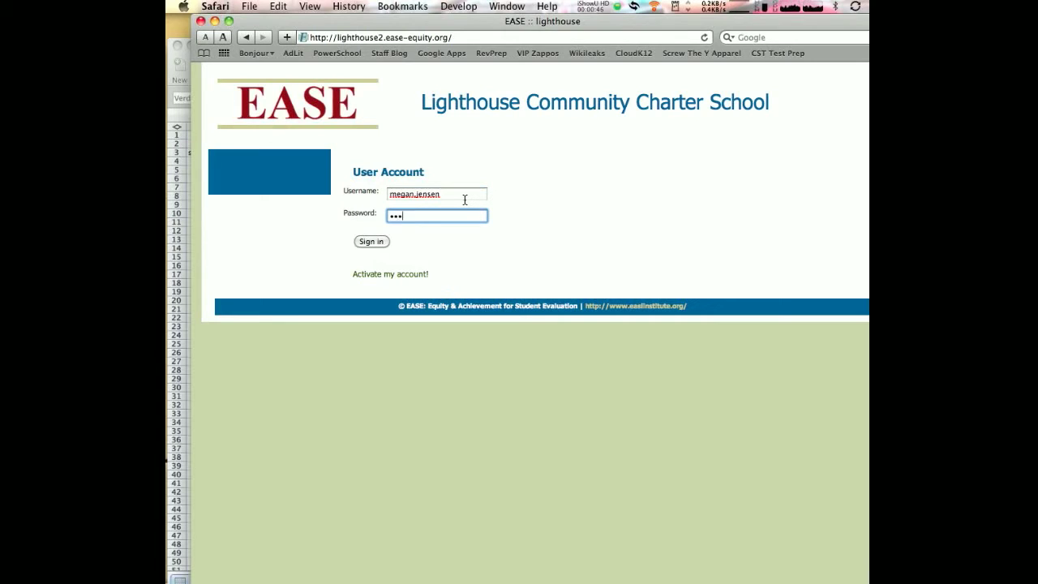
type("••")
left_click(367, 244)
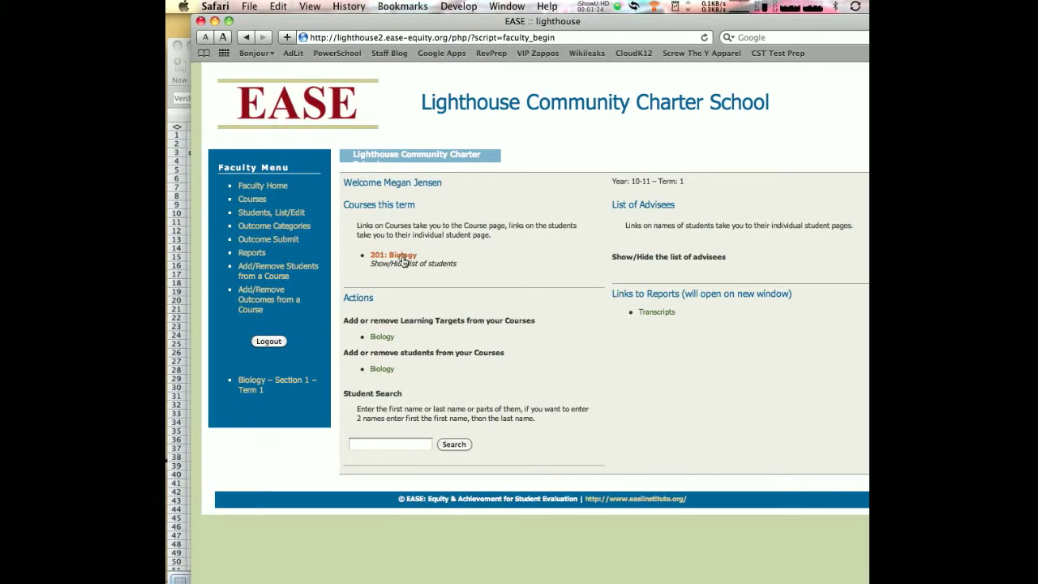
Open the assessment list of the 201: Biology course and start adding a new assessment
left_click(403, 260)
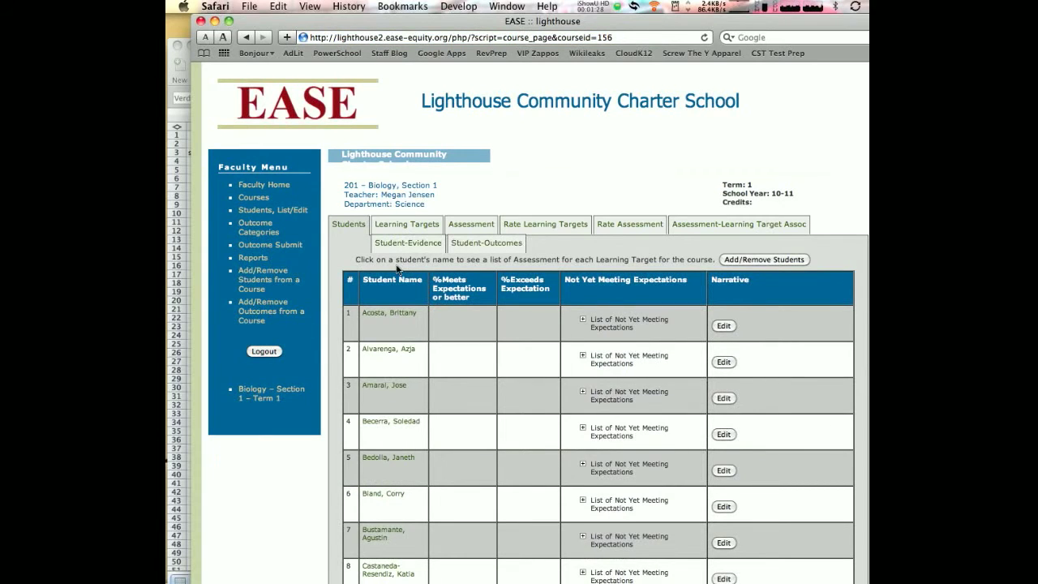
left_click(467, 232)
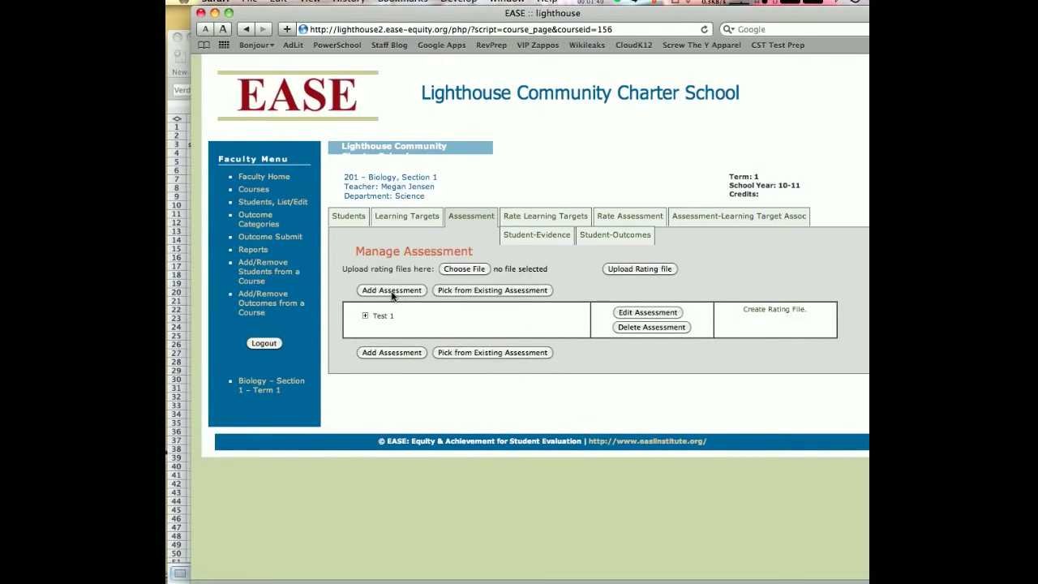
left_click(393, 291)
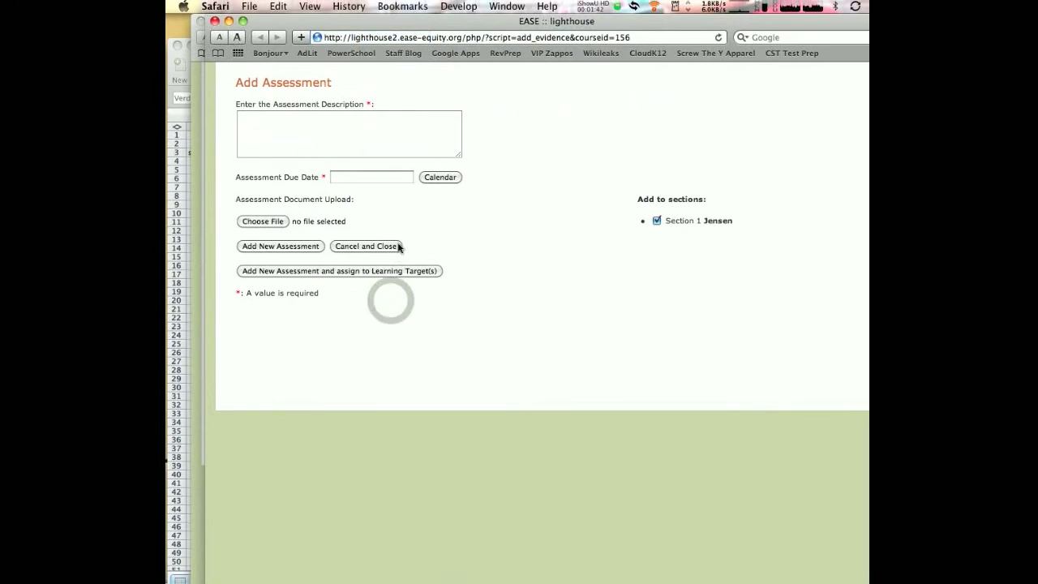
Describe the assessment as "Test #2" with due date 09/17/2010, and add it with assignment to learning targets
left_click(372, 145)
type("T")
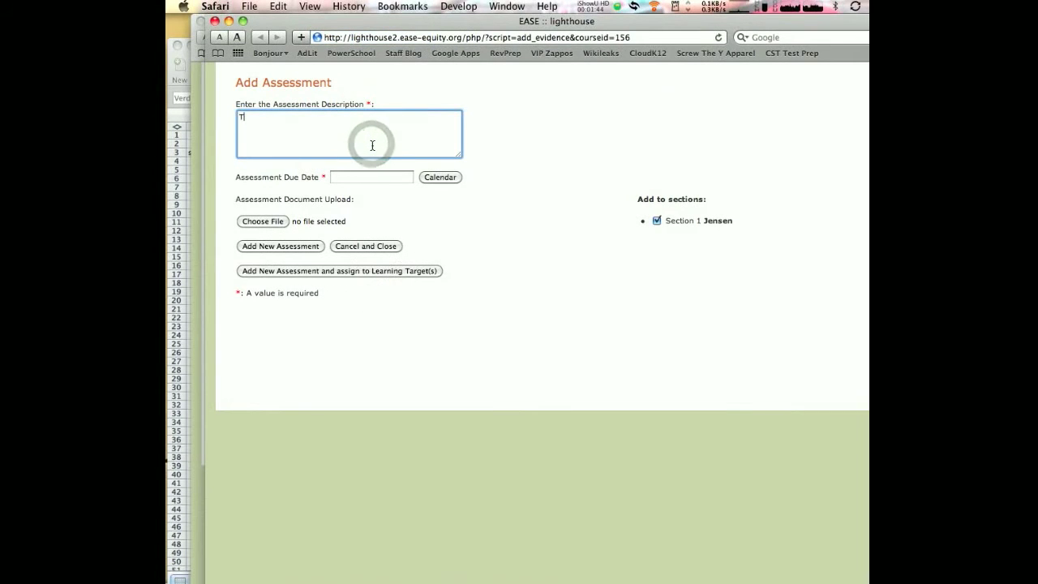
type("est")
type("#2")
left_click(440, 177)
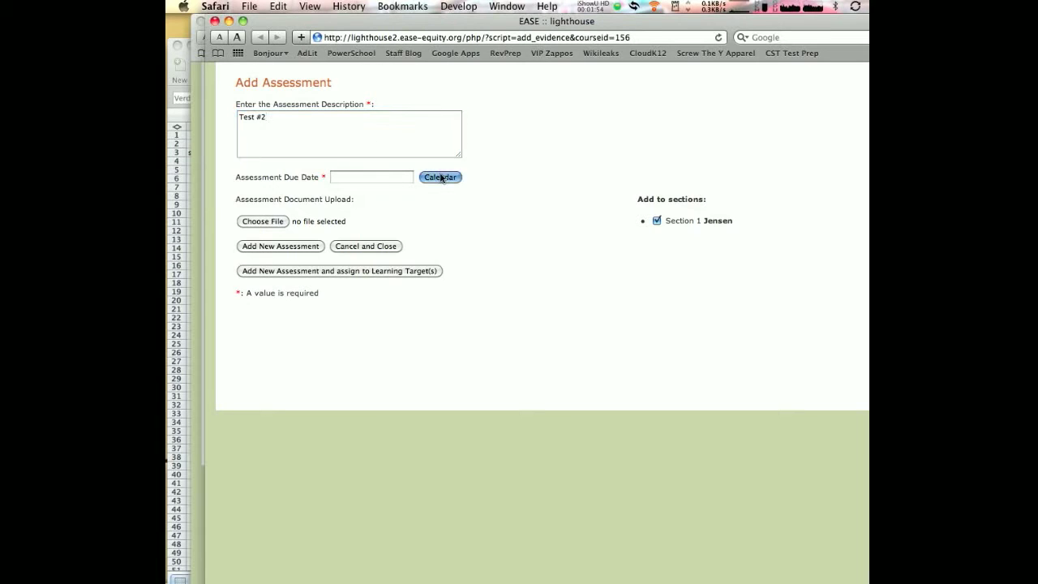
left_click(418, 260)
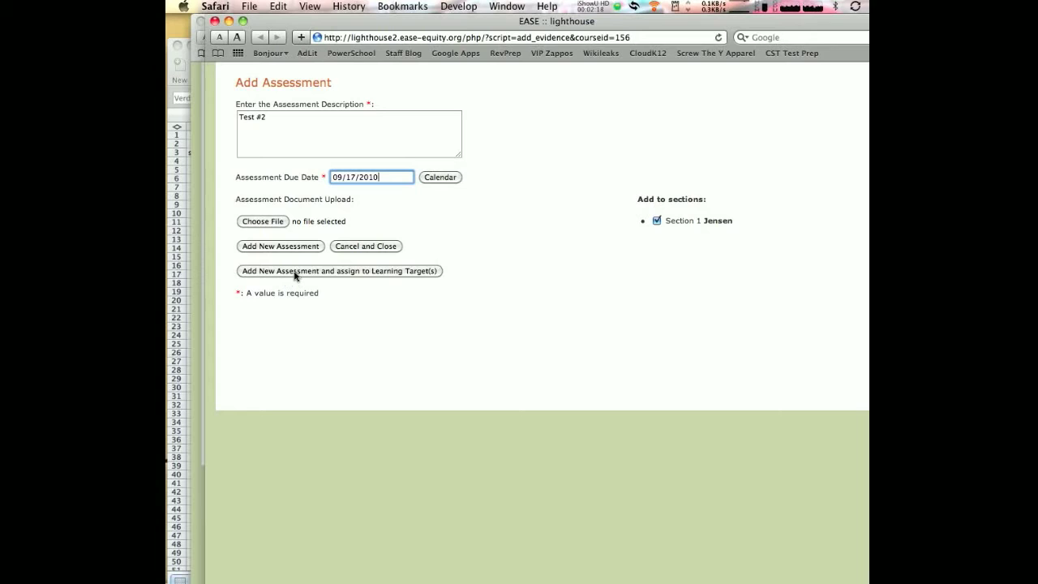
left_click(372, 270)
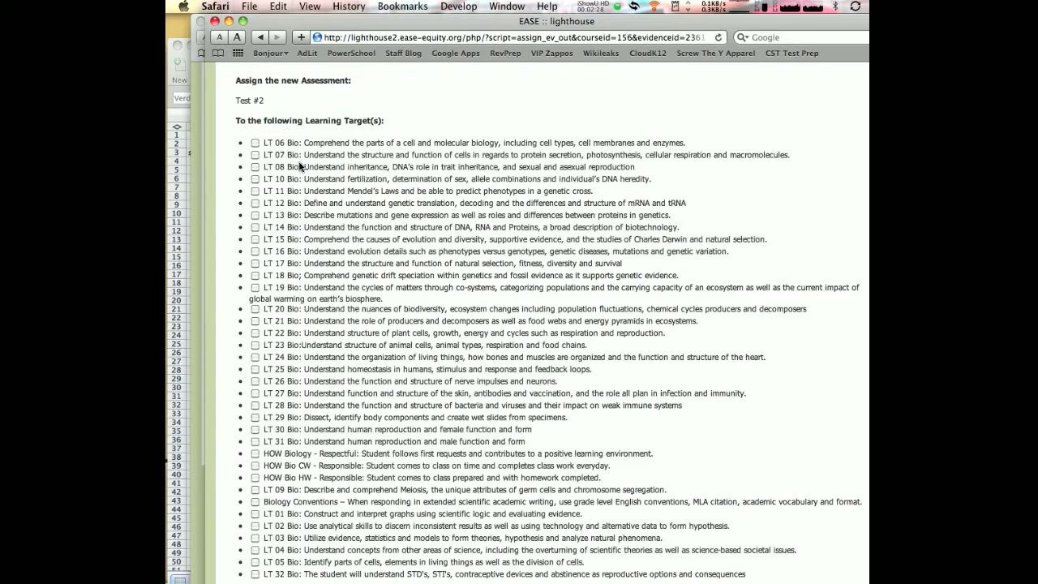
Assign learning targets LT 01 Bio through LT 05 Bio to Test #2 and close the assignment window
scroll(299, 165, "down", 2)
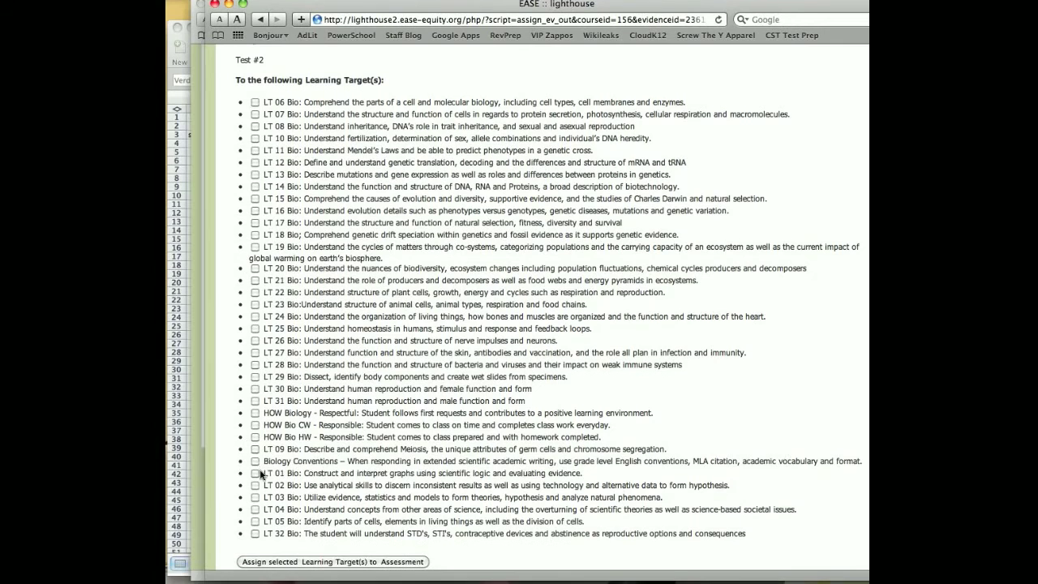
left_click(255, 491)
left_click(254, 485)
left_click(254, 497)
left_click(255, 509)
left_click(254, 523)
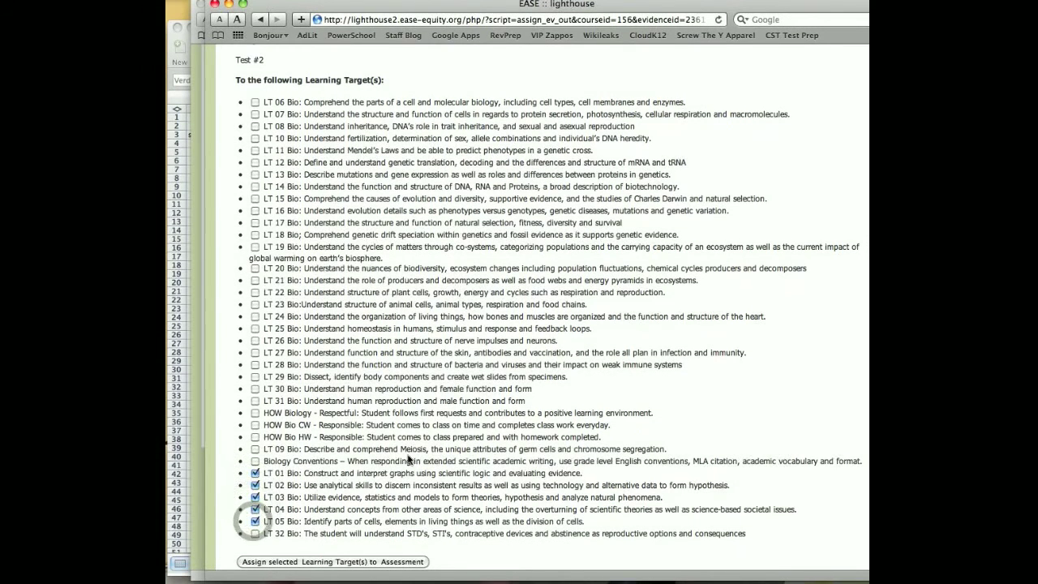
scroll(408, 459, "down", 1)
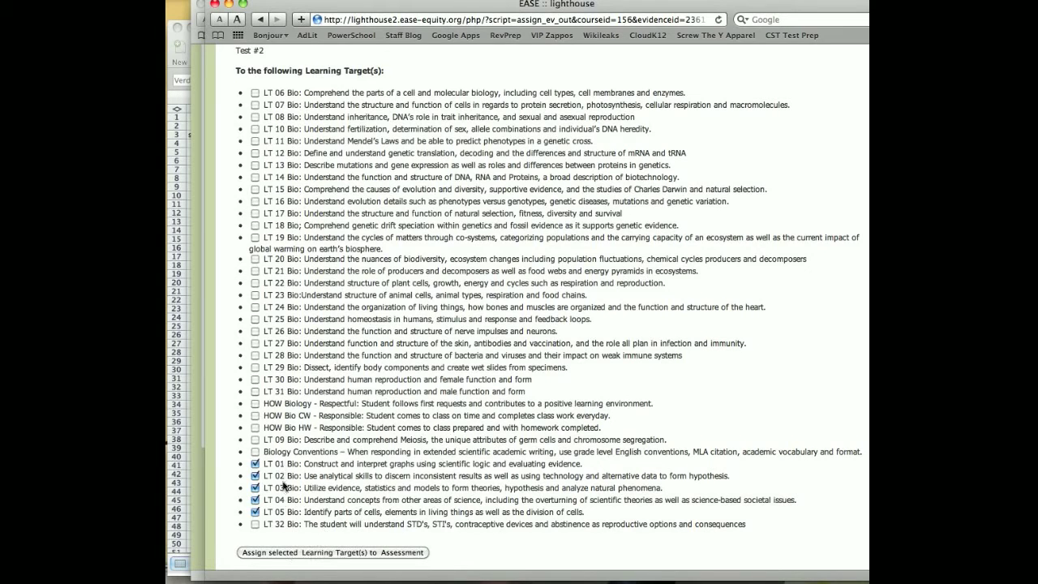
left_click(287, 552)
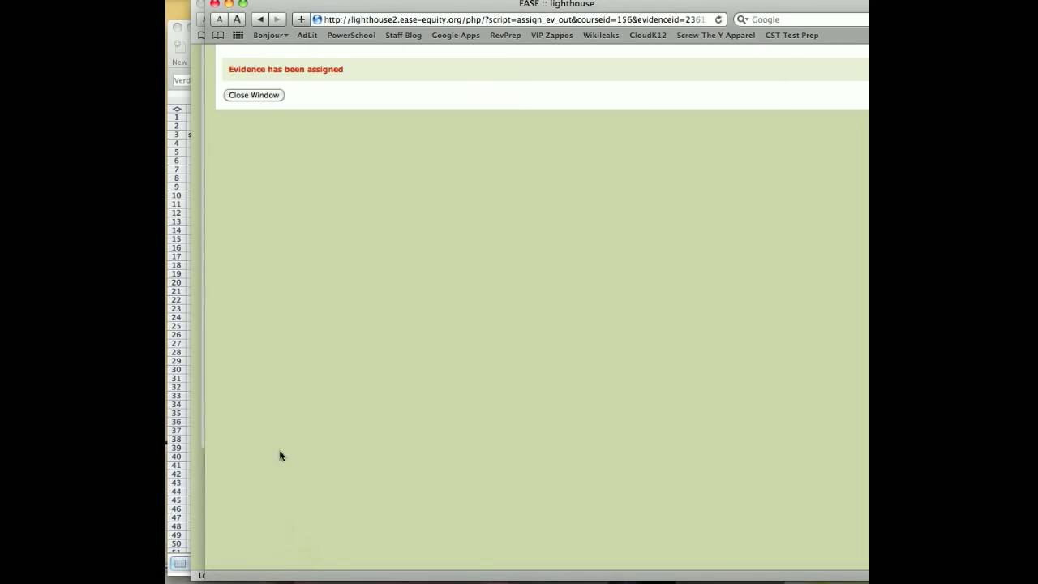
left_click(267, 115)
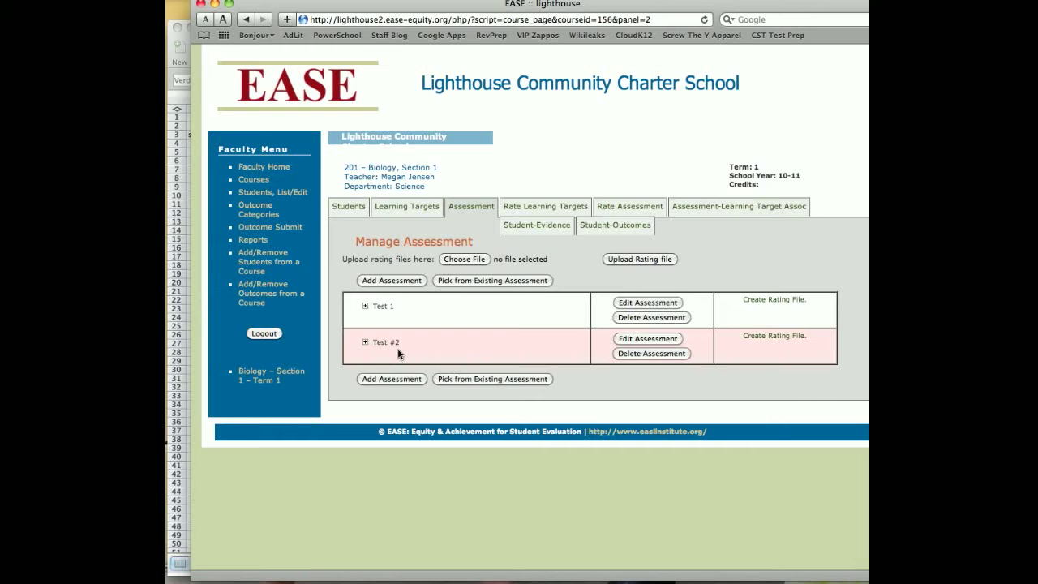
Generate the rating file for Test #2 and open the downloaded rating_156_2361.csv in Excel
left_click(760, 337)
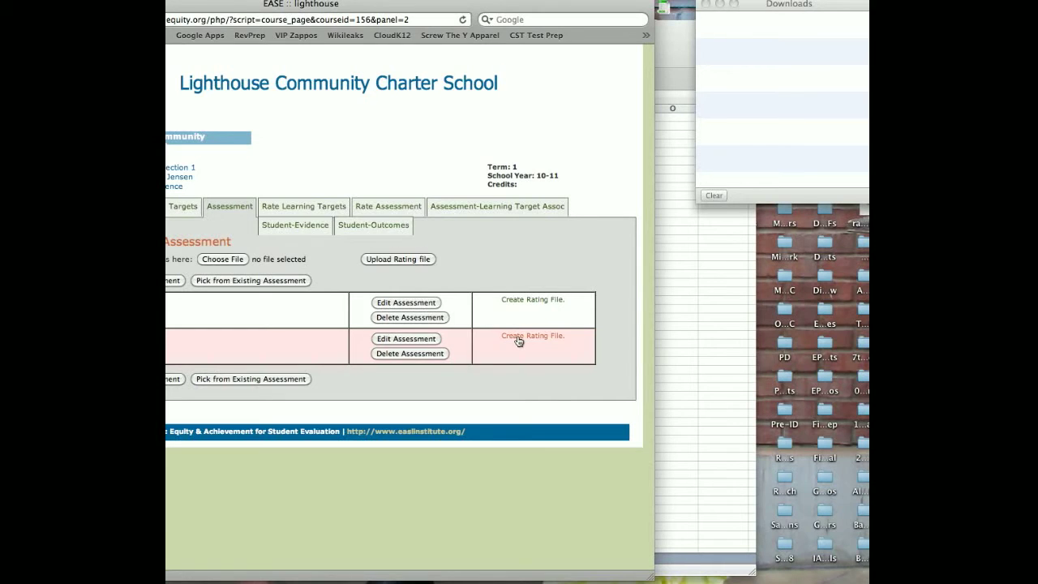
left_click(519, 339)
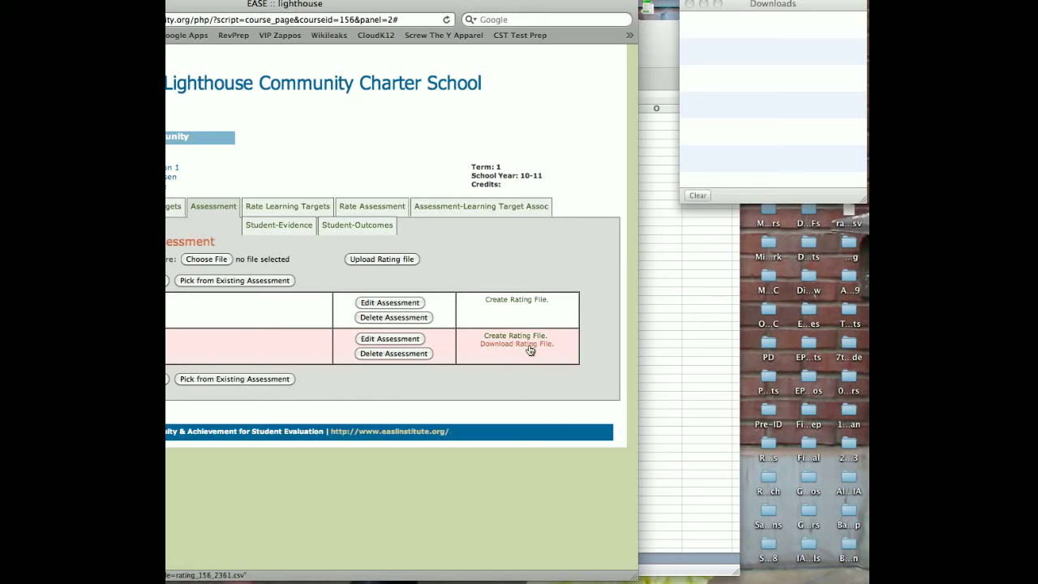
left_click(529, 350)
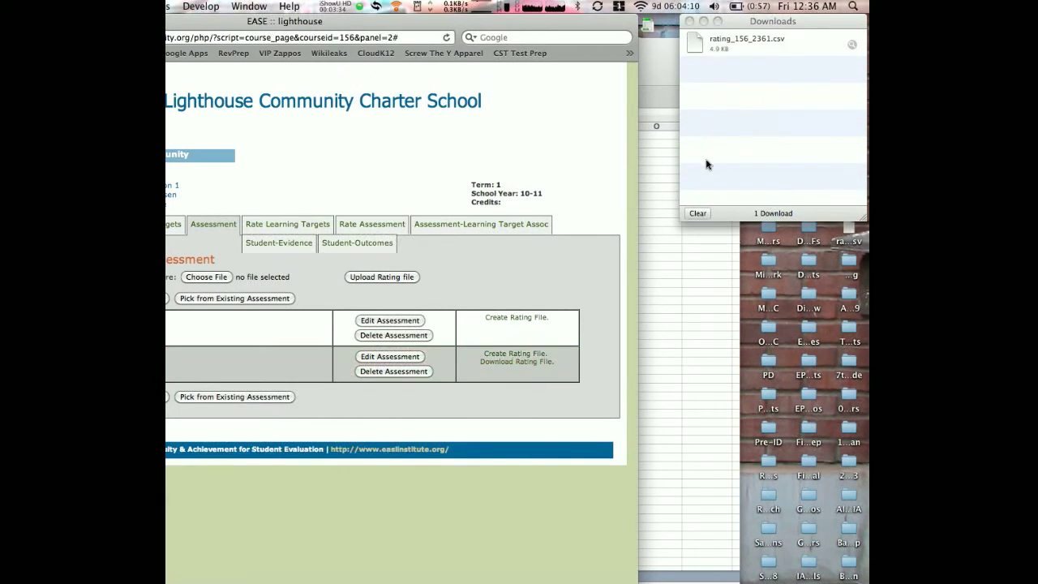
double_click(695, 50)
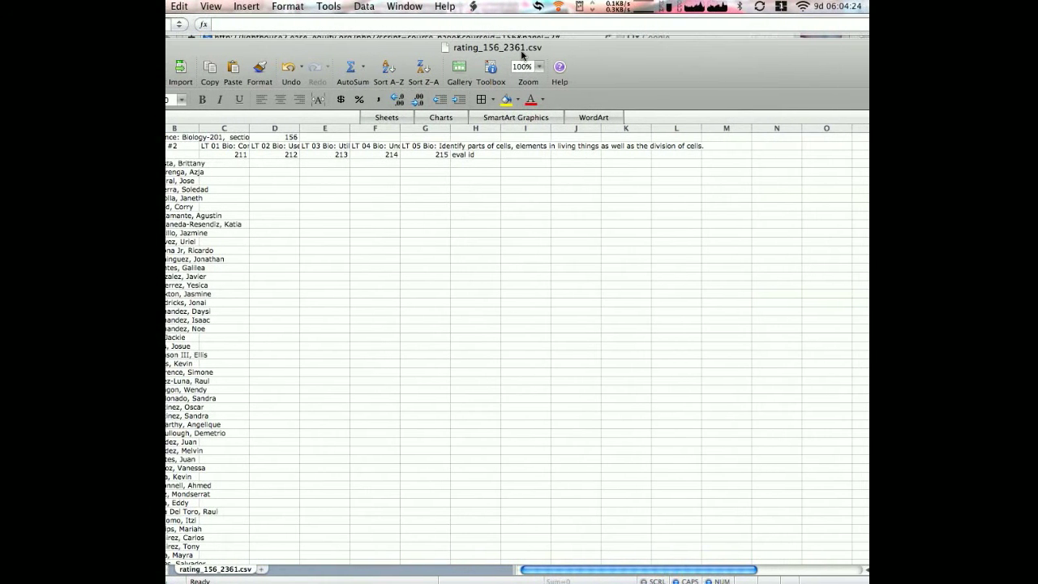
Examine the learning target headings in C2:G2 and the rating grid laid out below them
left_click(222, 163)
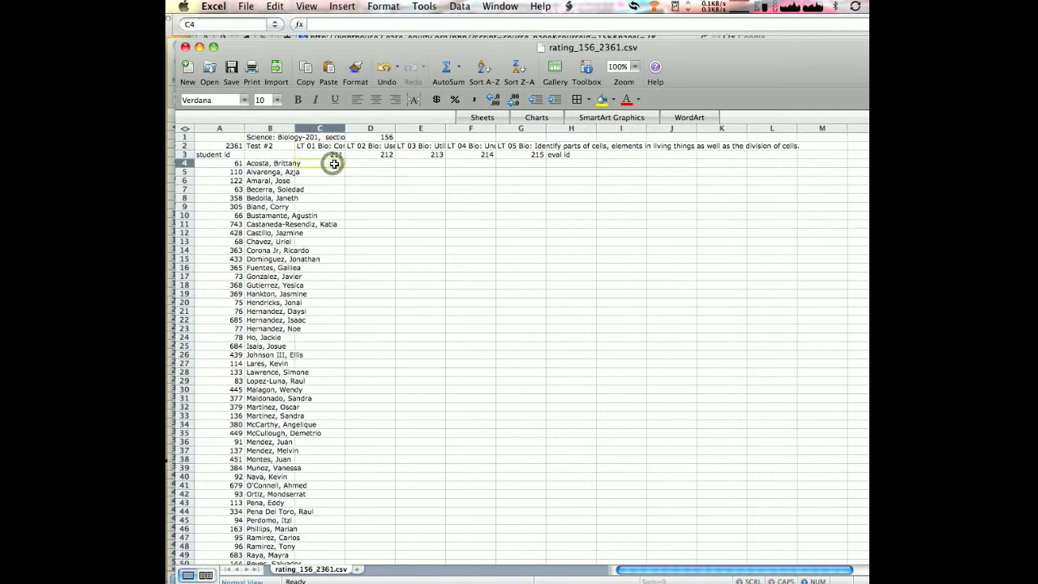
key("Up")
key("Up")
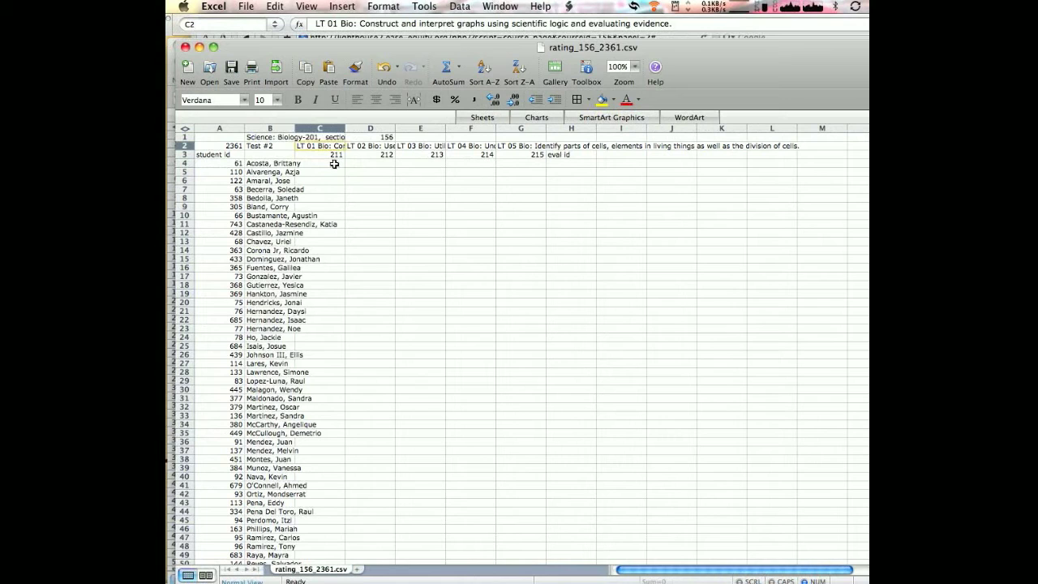
key("Right")
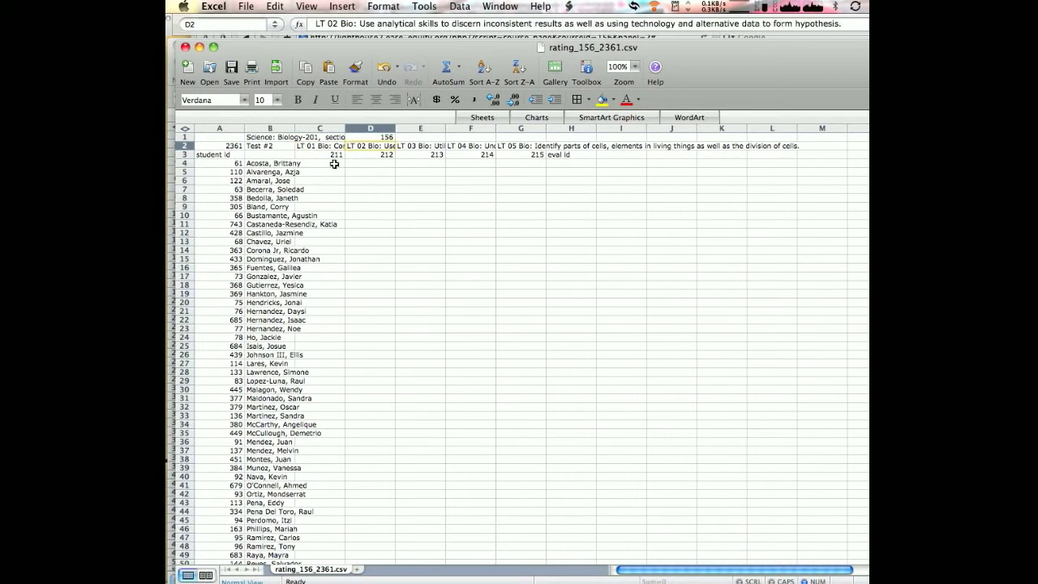
key("Right")
key("Right")
key("Right")
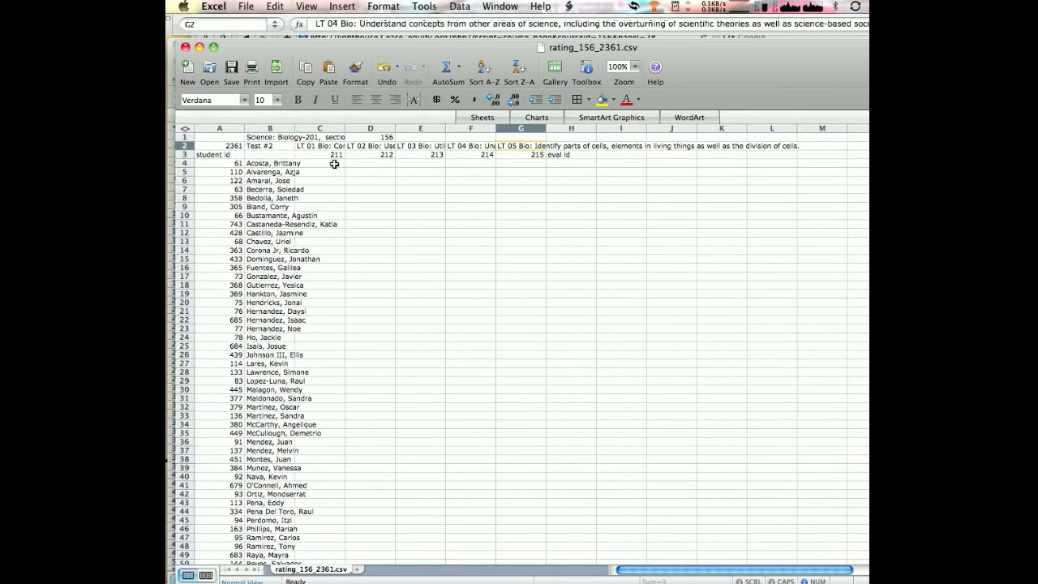
key("Left")
key("Left")
key("Left")
key("Left")
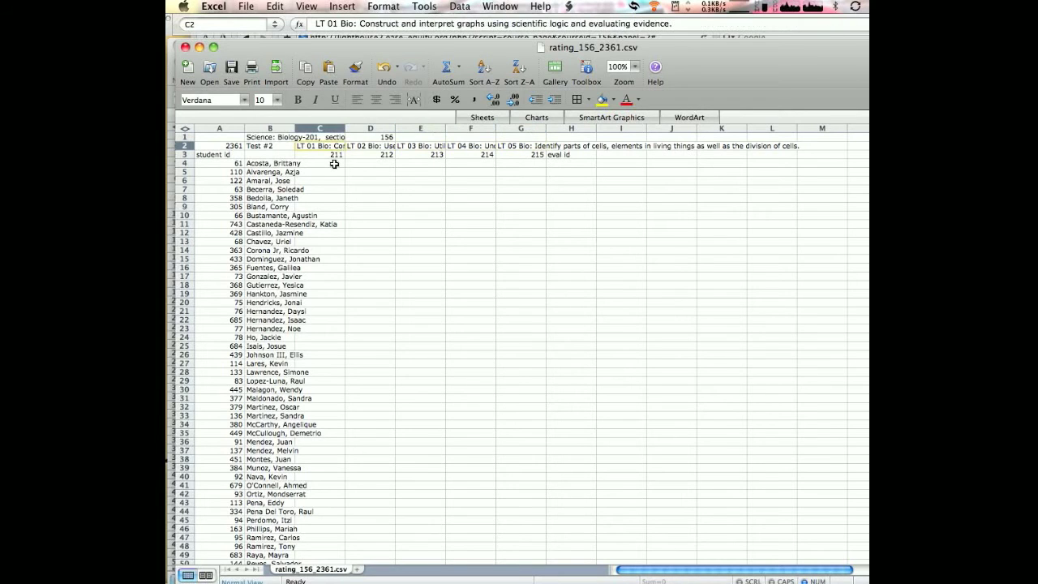
left_click_drag(220, 138, 559, 453)
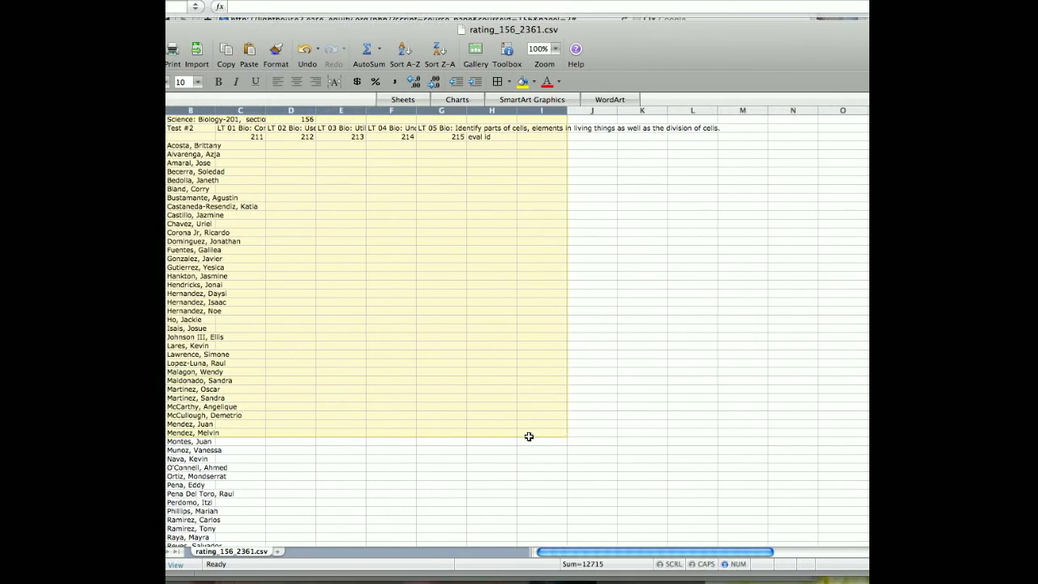
Enter the first student's ratings M, AP, E, M and JB in cells C4 through G4
left_click(300, 147)
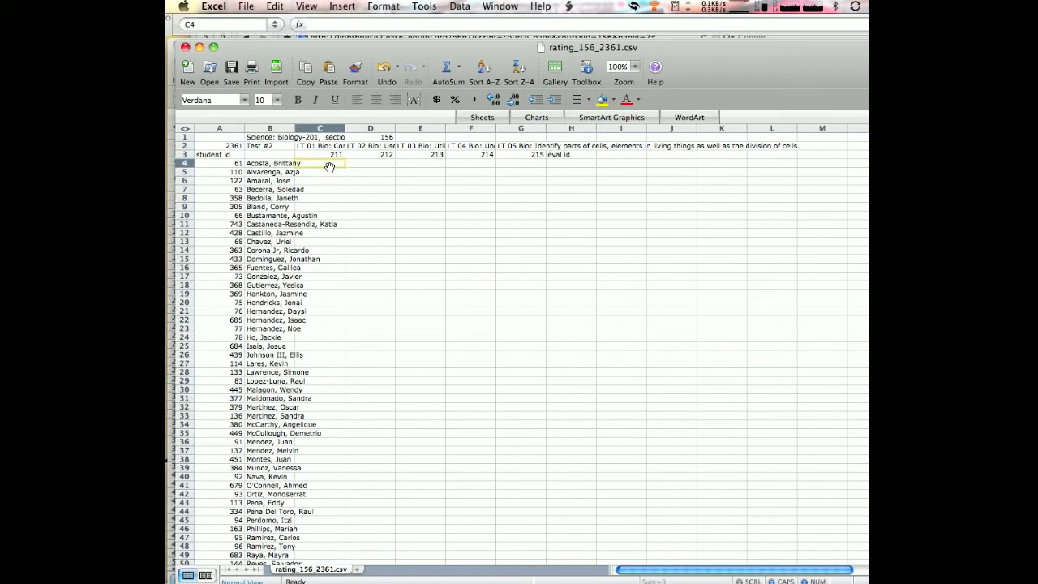
type("M")
key("Tab")
type("AP")
key("Tab")
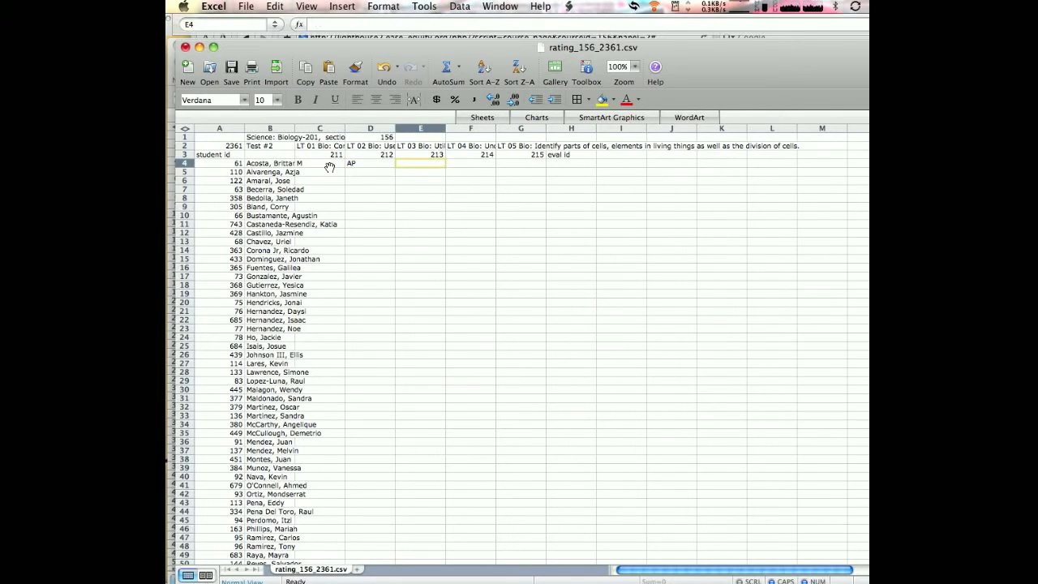
type("E")
key("Tab")
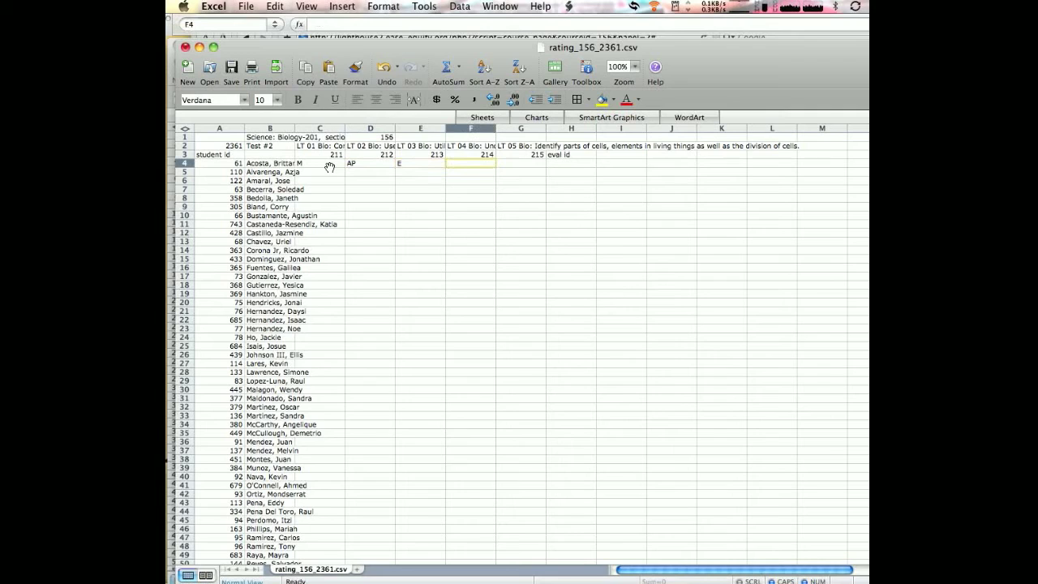
type("M")
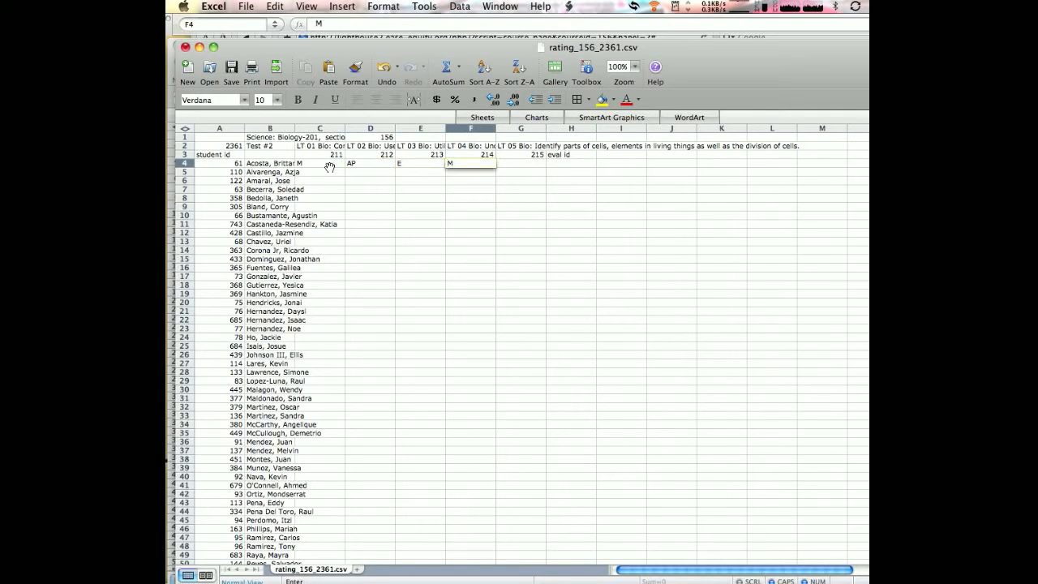
key("Tab")
type("J")
key("Tab")
Enter the rating E for all five learning targets of the second student, in cells C5 through G5
key("Left")
key("Left")
key("Left")
key("Left")
key("Left")
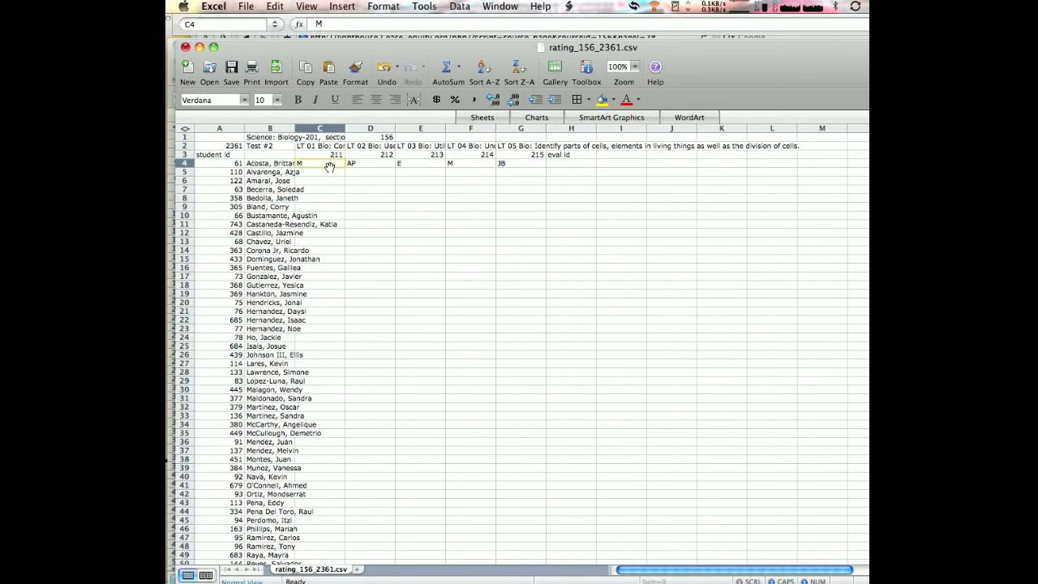
key("Down")
type("E")
key("Tab")
type("E")
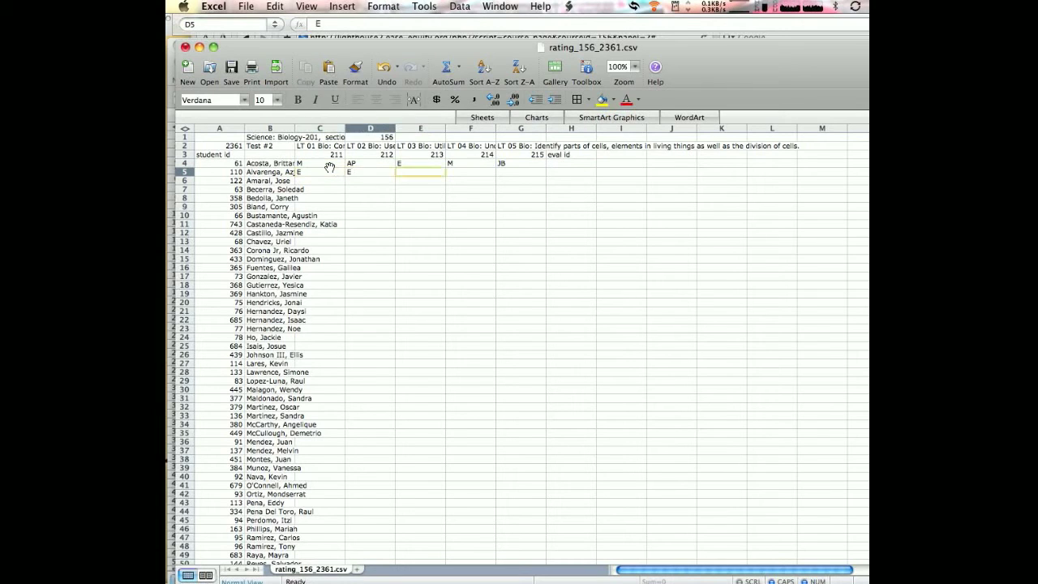
key("Tab")
type("E")
key("Tab")
type("E")
key("Tab")
type("E")
key("Tab")
Fill the two-row rating pattern in C4:G5 down to the last student in row 67
key("Left")
key("Left")
key("Left")
key("Left")
left_click(329, 167)
key("shift+Down")
key("shift+Right")
key("shift+Right")
key("shift+Right")
key("shift+Right")
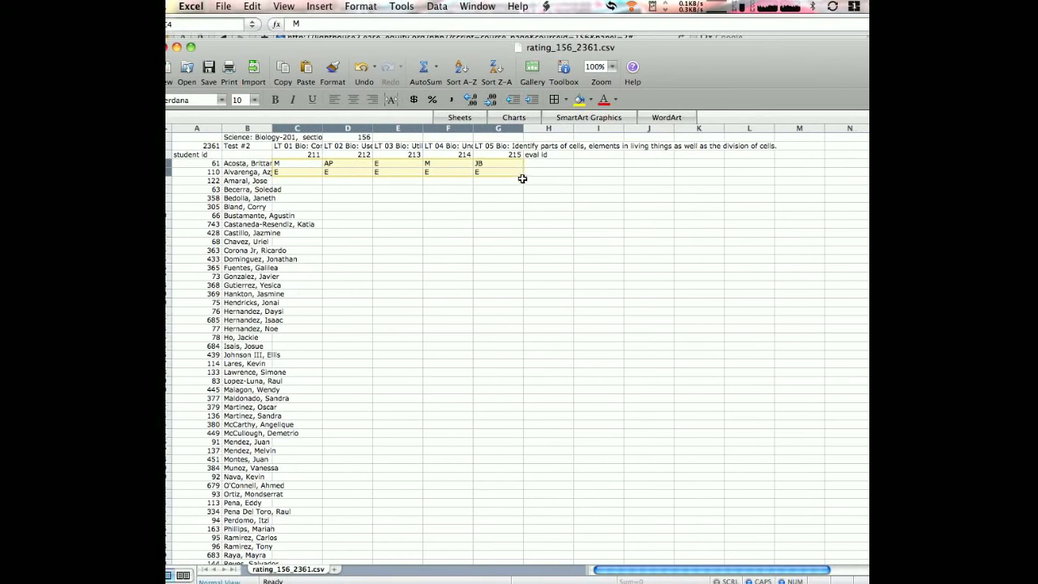
left_click_drag(546, 176, 514, 398)
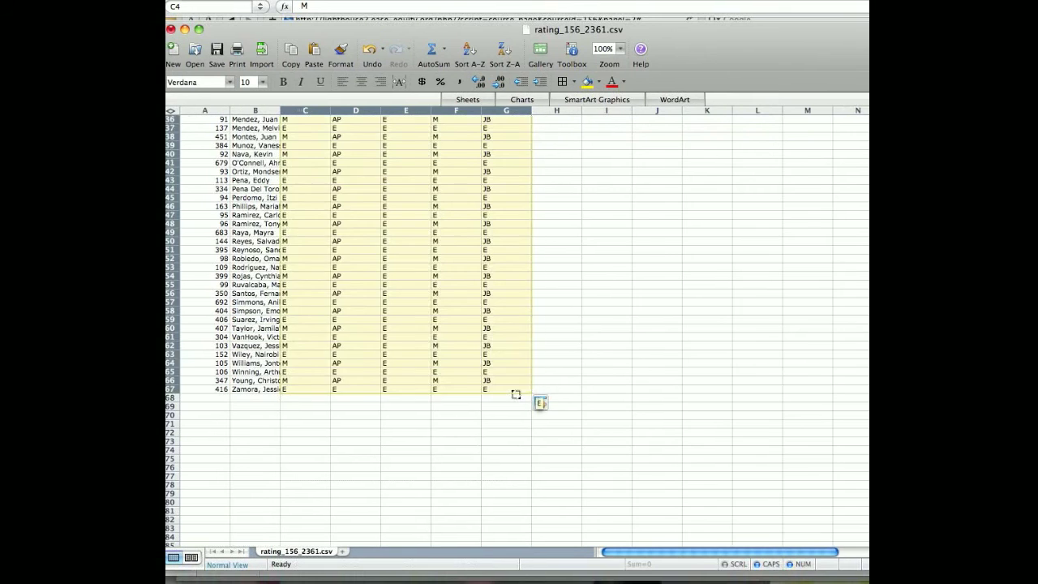
scroll(476, 411, "up", 8)
scroll(478, 411, "up", 3)
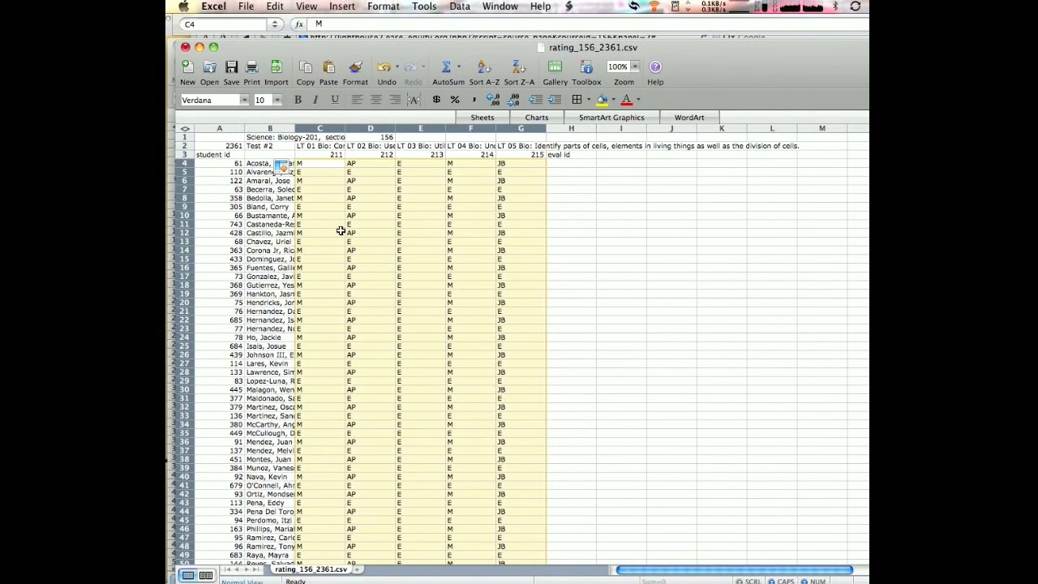
left_click(333, 207)
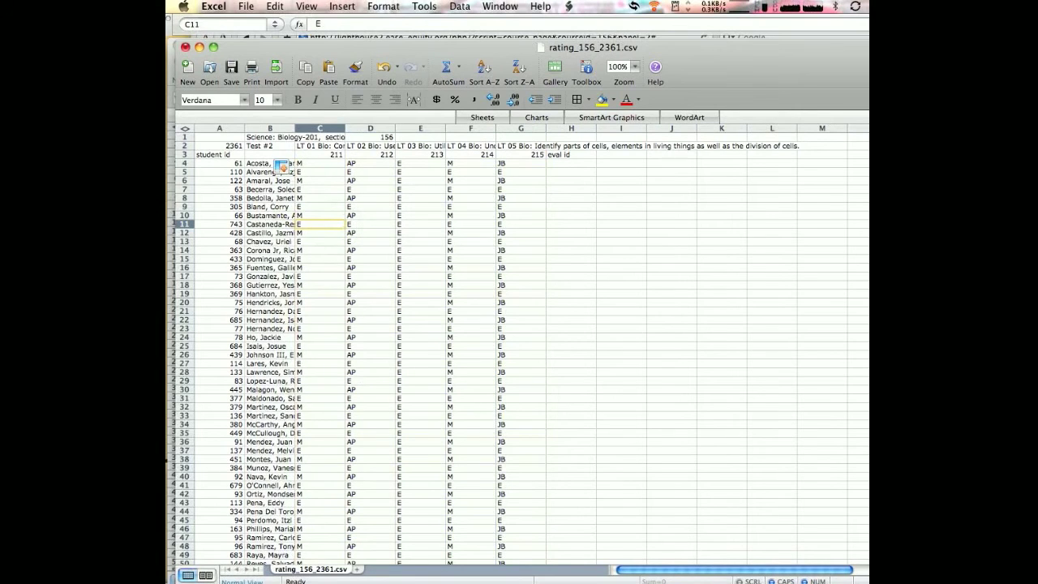
Save the completed rating sheet to the Desktop as rating_156_2361.csv in Comma Separated Values format
left_click(269, 146)
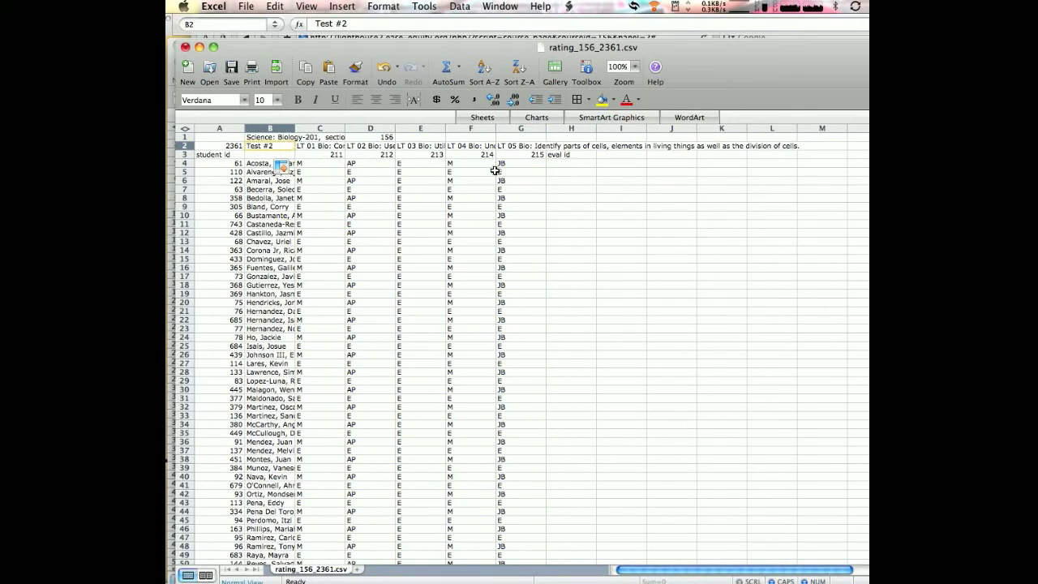
scroll(510, 184, "down", 8)
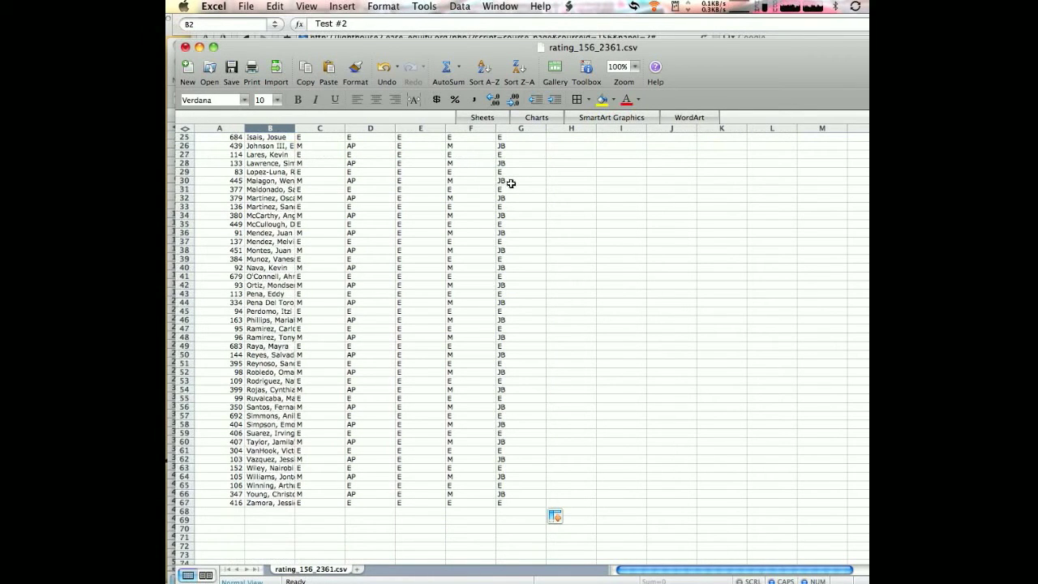
scroll(511, 184, "up", 8)
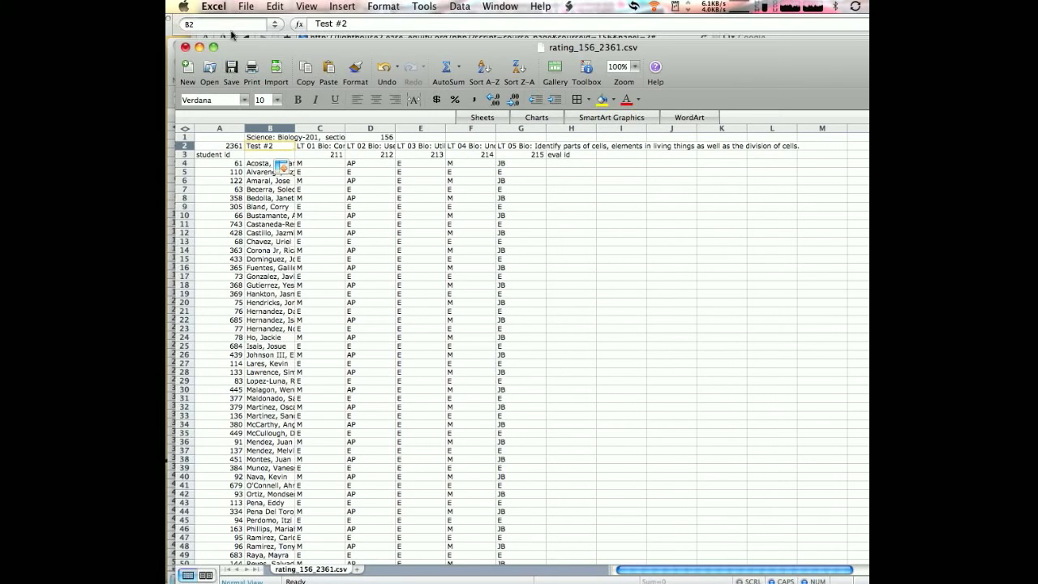
left_click(232, 71)
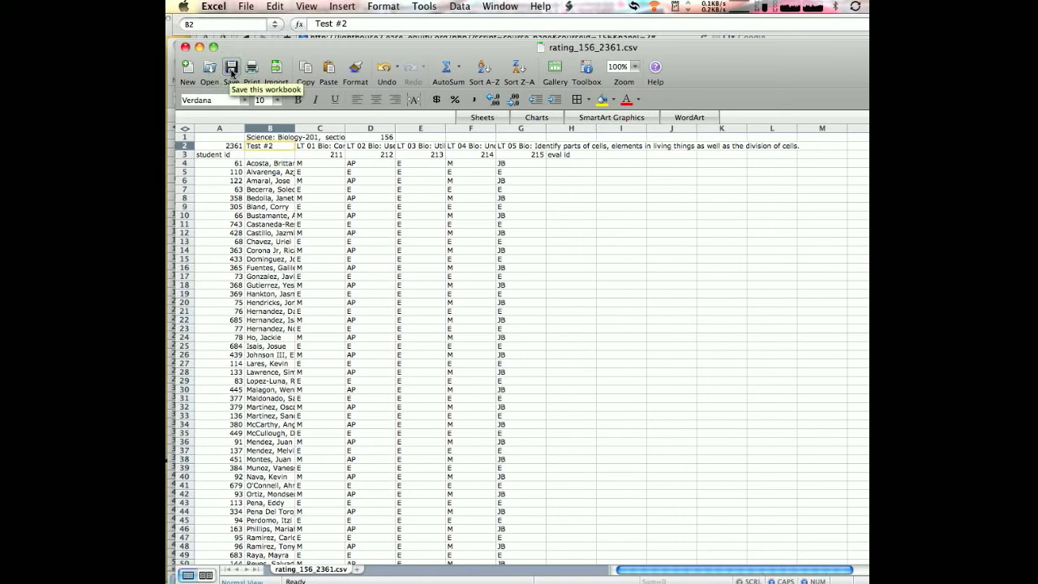
left_click(243, 6)
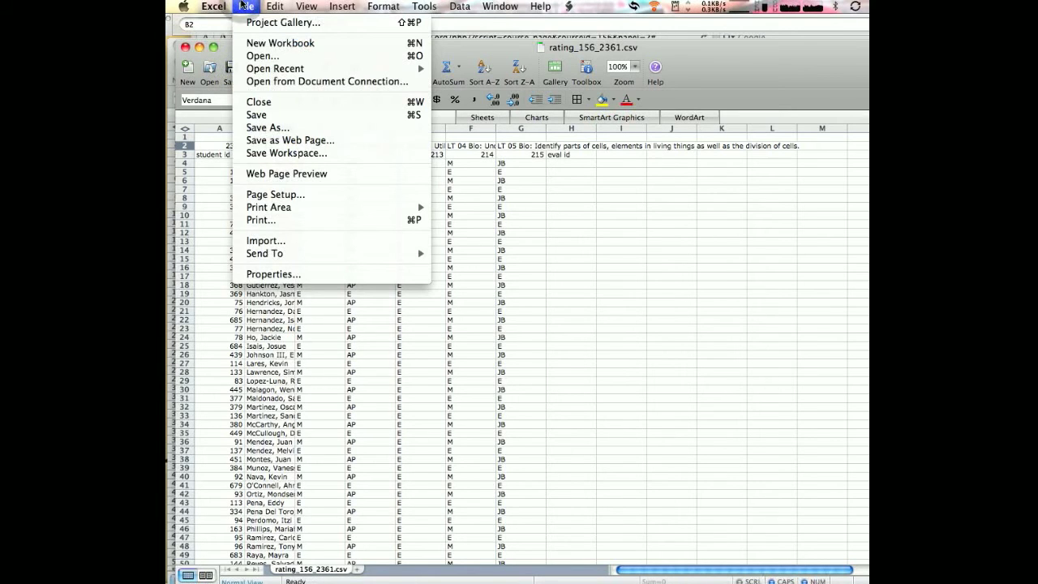
left_click(287, 127)
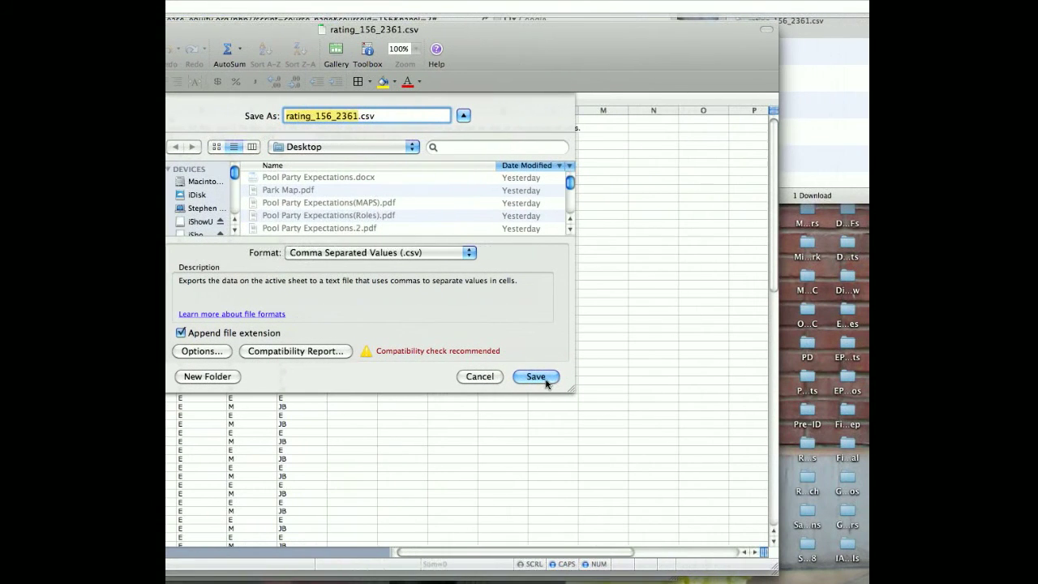
left_click(541, 378)
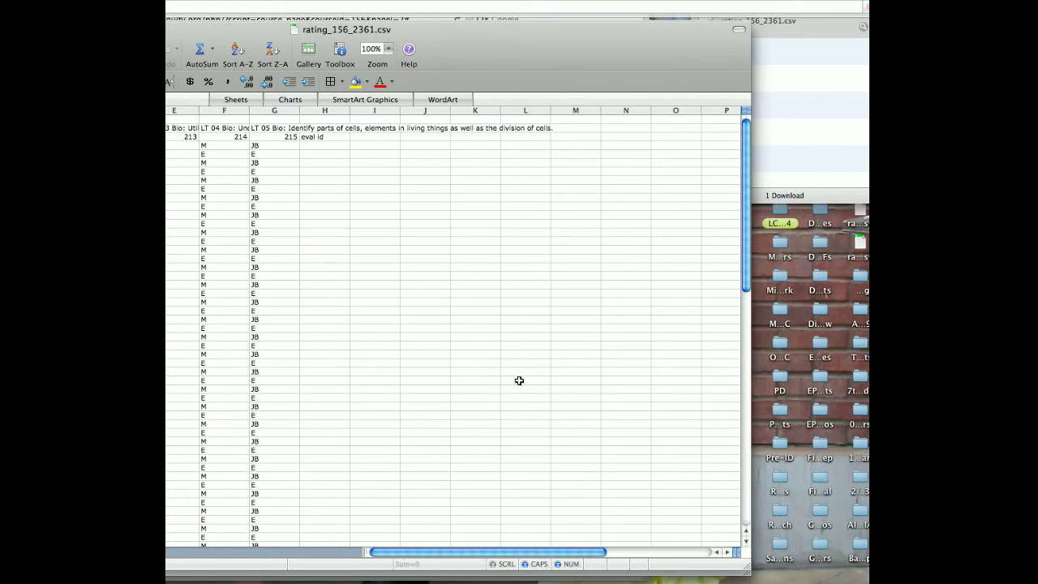
Switch to EASE in Safari and upload rating_156_2361.csv from the Desktop as the rating file on the Manage Assessment page
key("cmd+Tab")
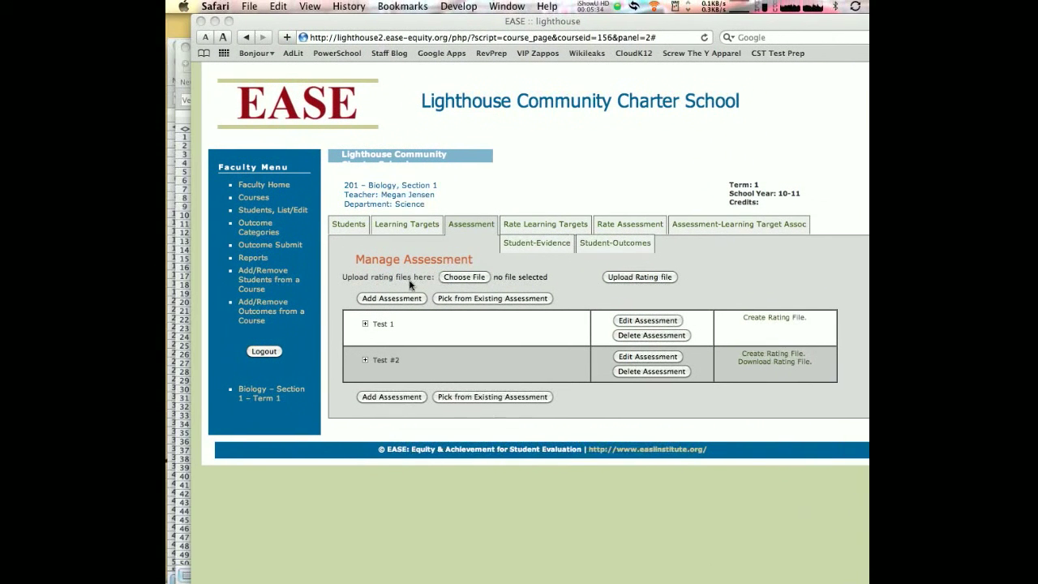
left_click(467, 279)
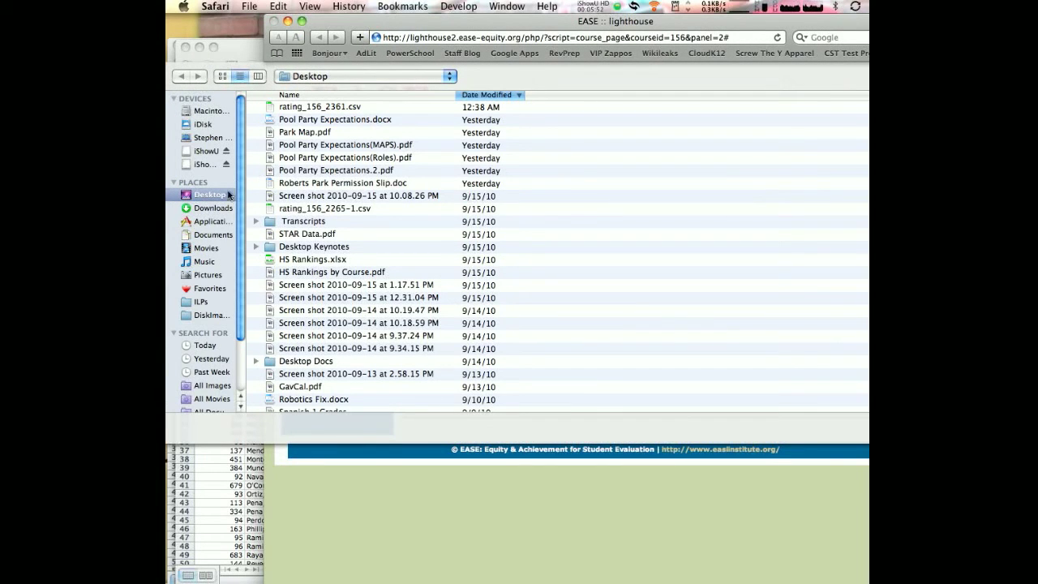
left_click(322, 108)
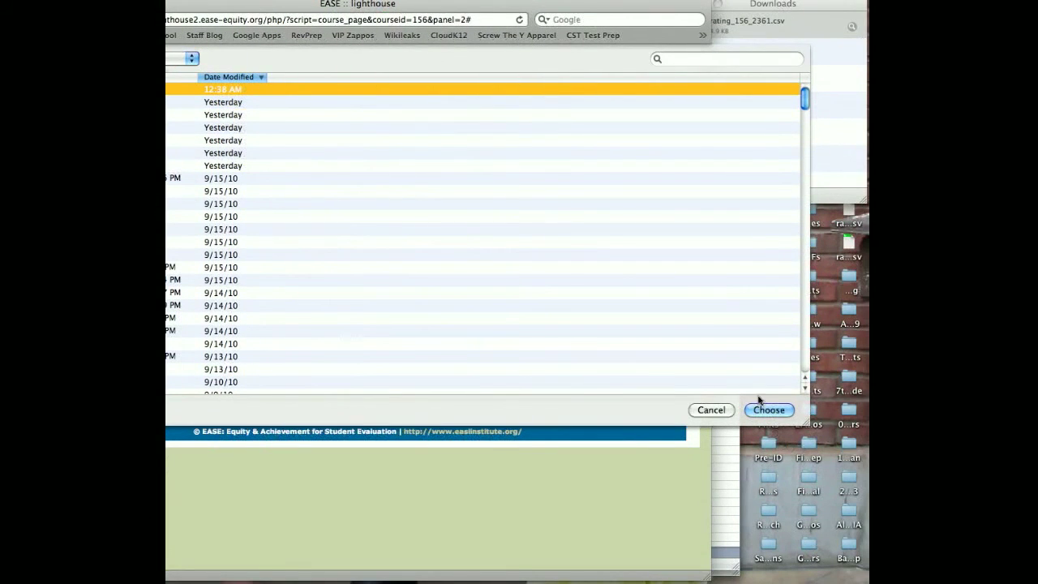
left_click(765, 410)
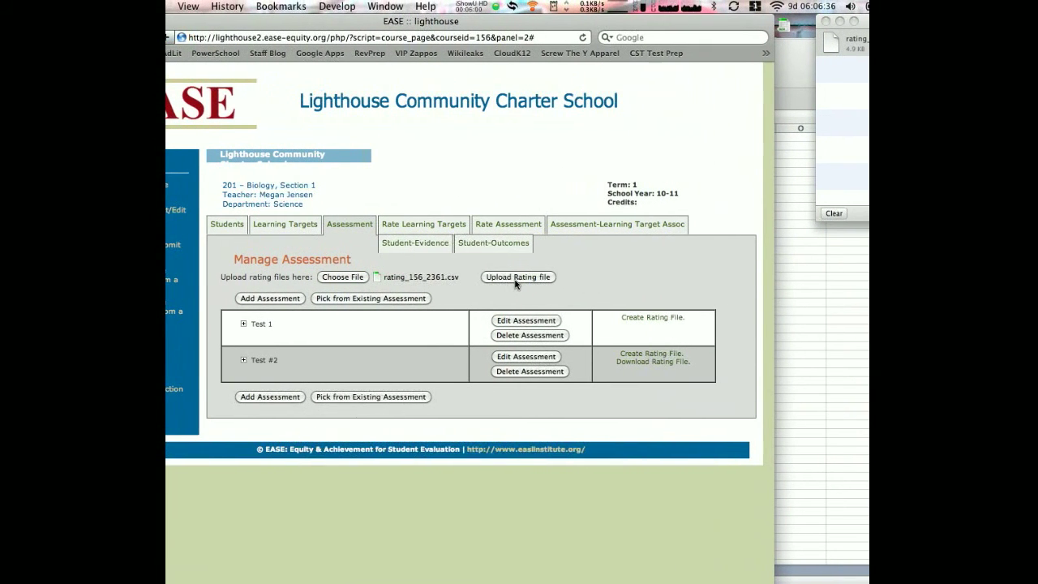
left_click(513, 278)
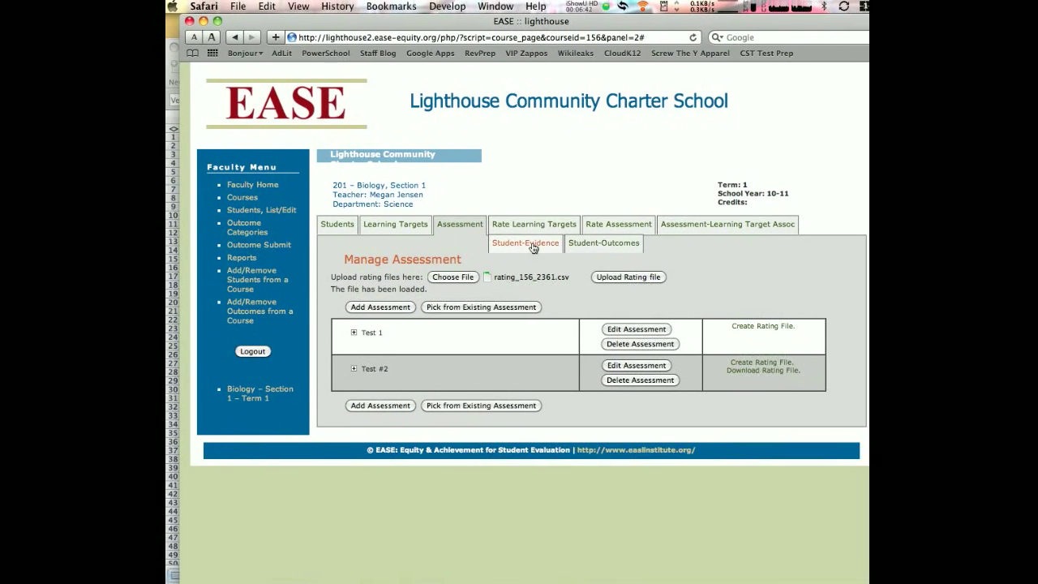
Display the Student-Evidence ratings of the first listed student and check the indicators for Test 1 and Test #2
left_click(605, 243)
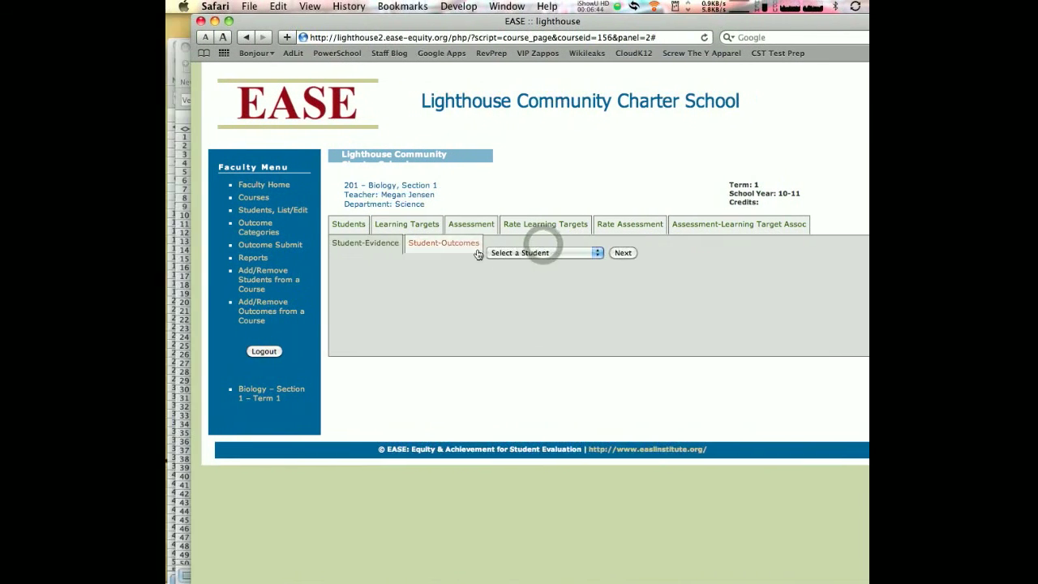
left_click(502, 252)
left_click(519, 262)
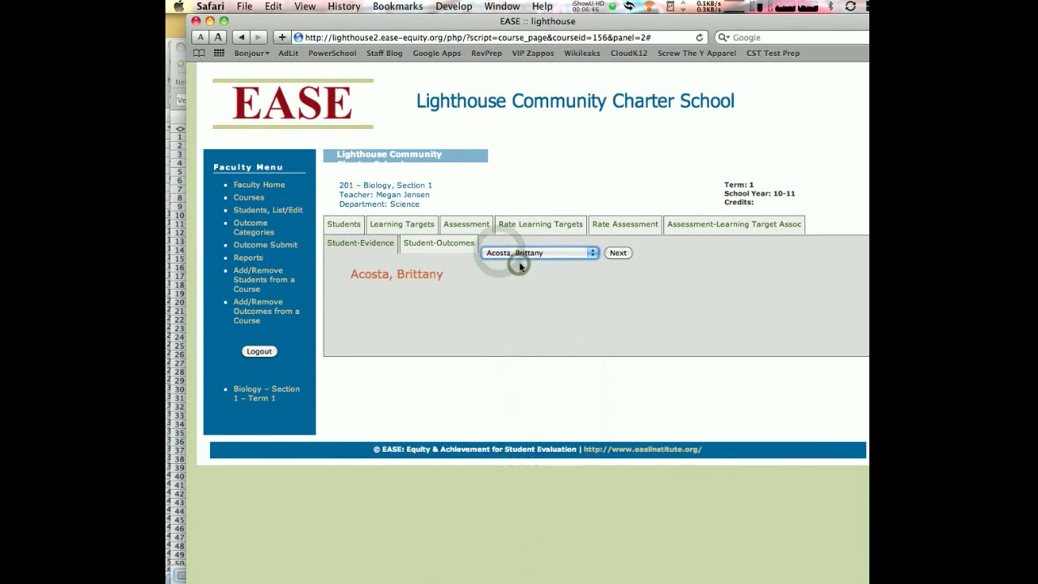
scroll(519, 276, "down", 3)
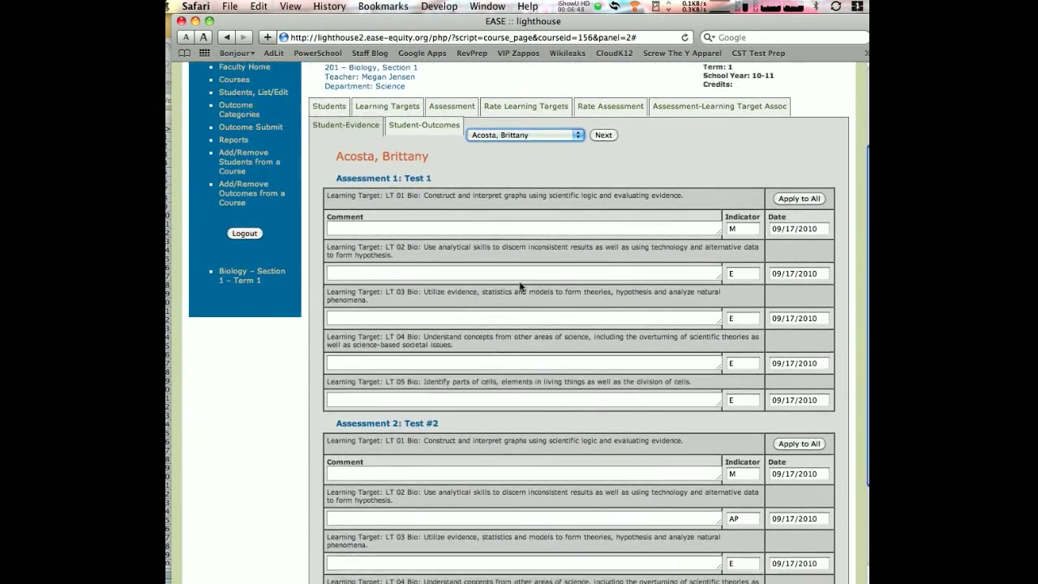
scroll(520, 286, "down", 3)
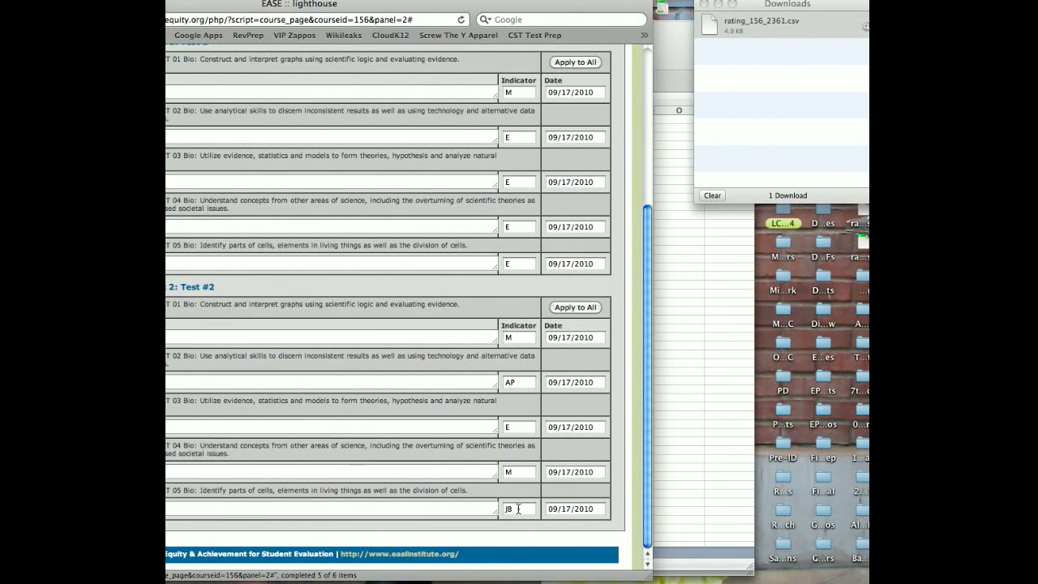
scroll(518, 508, "up", 3)
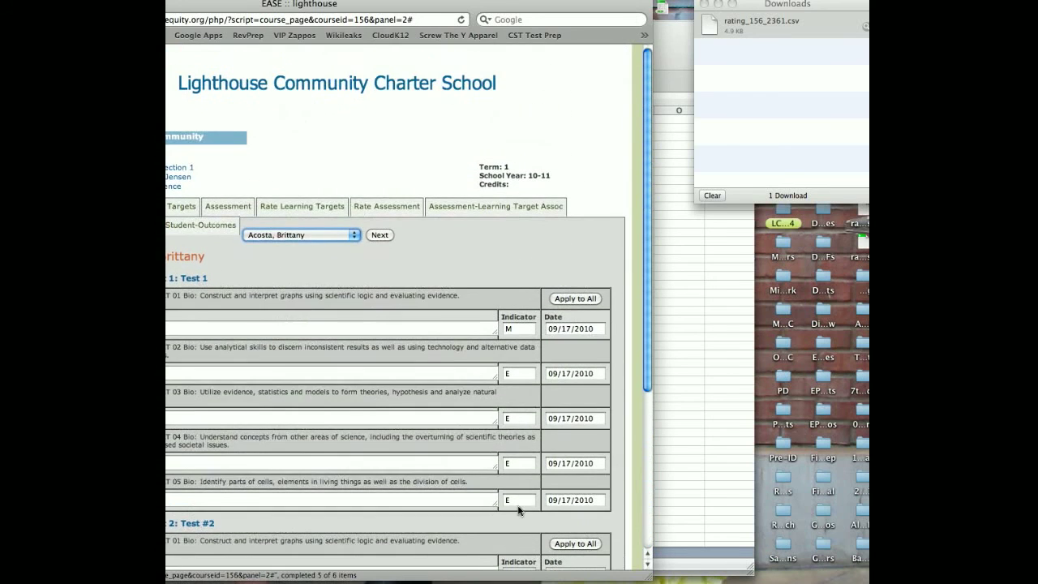
Switch the evidence view to the second listed student and check the indicators recorded for Test #2
left_click(318, 234)
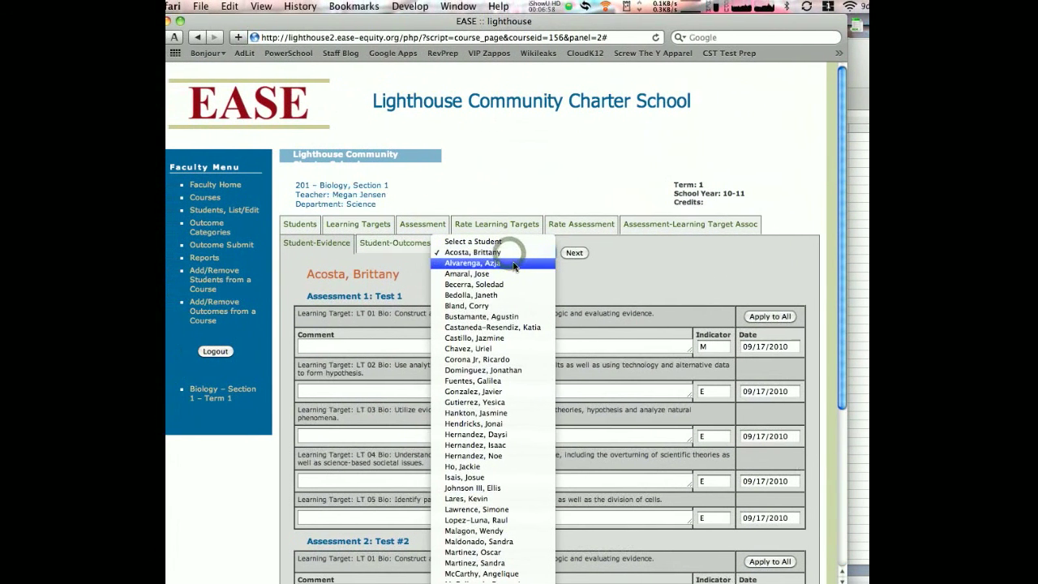
left_click(513, 264)
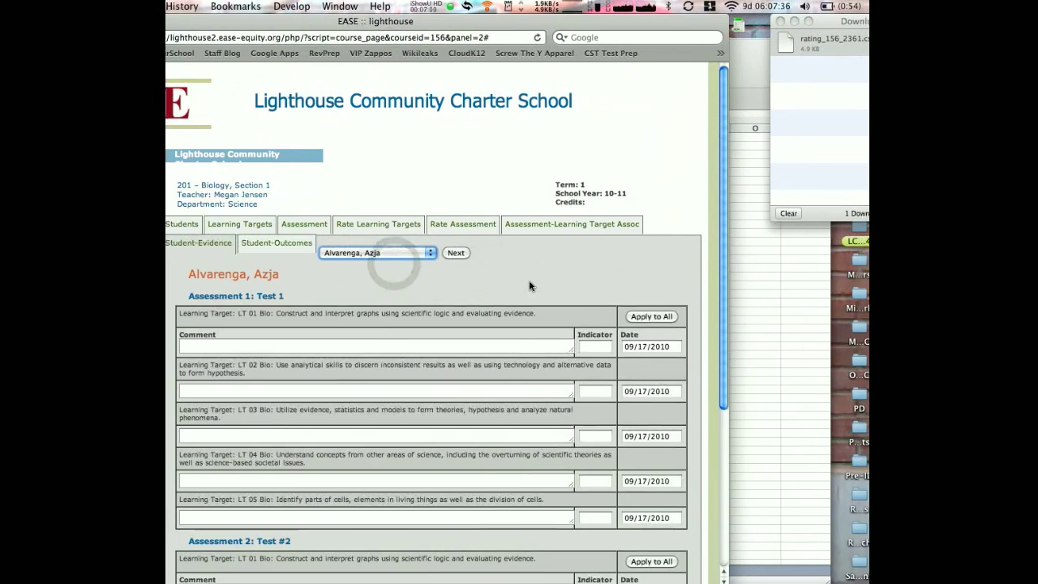
scroll(529, 285, "down", 8)
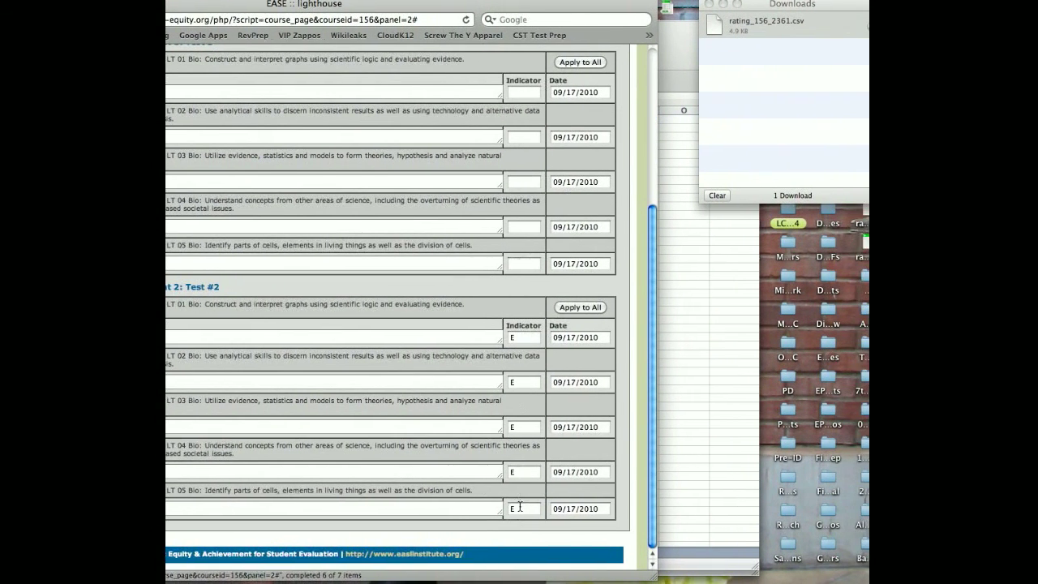
scroll(519, 507, "up", 8)
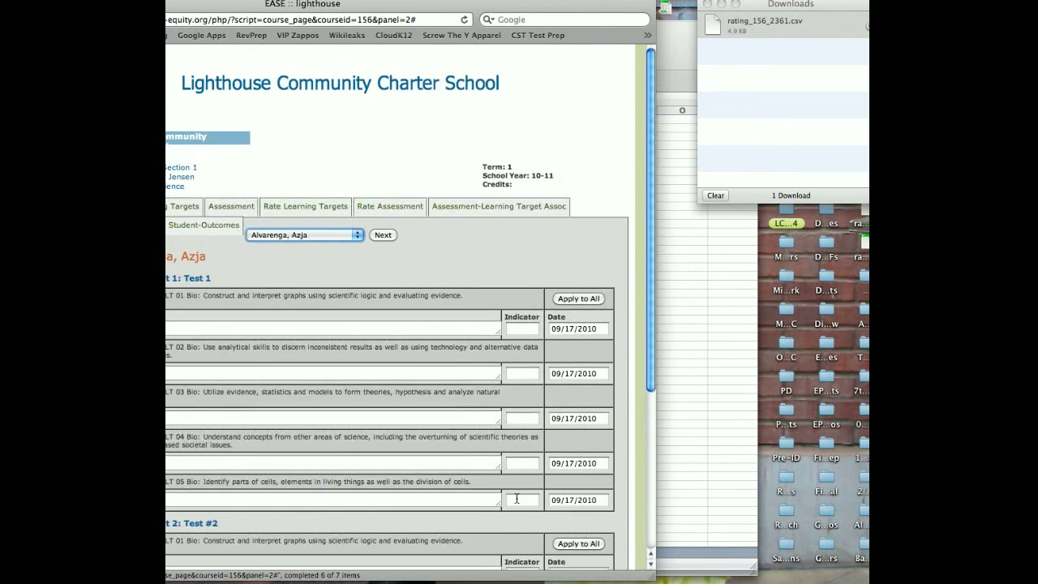